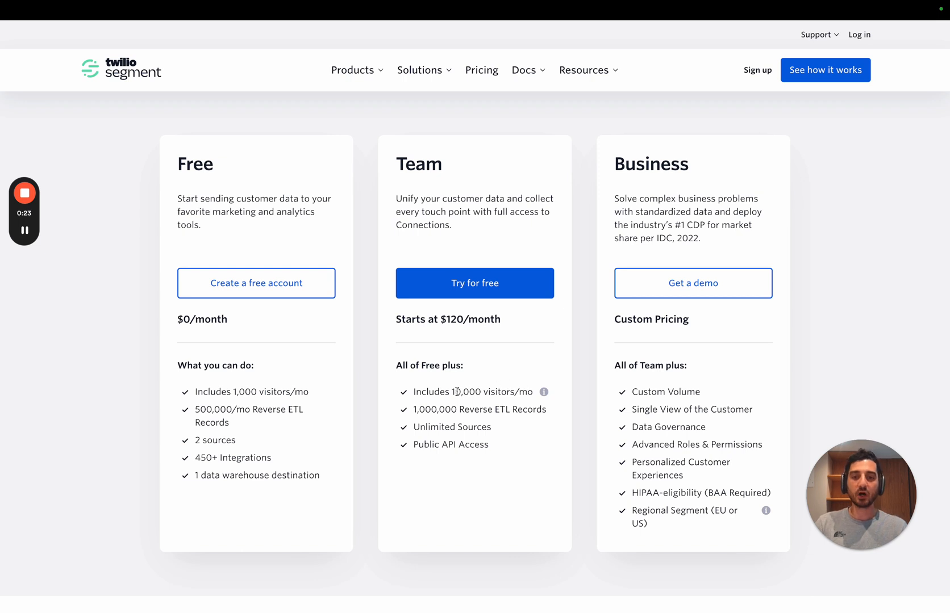
Step: Review the Team plan's included monthly visitors on the Segment pricing page
drag(451, 392, 510, 393)
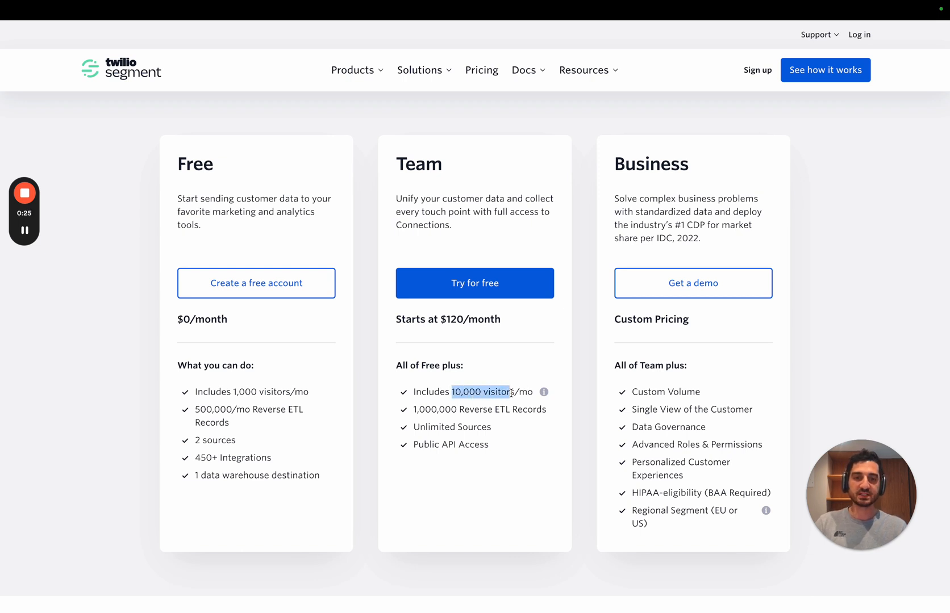
click(502, 382)
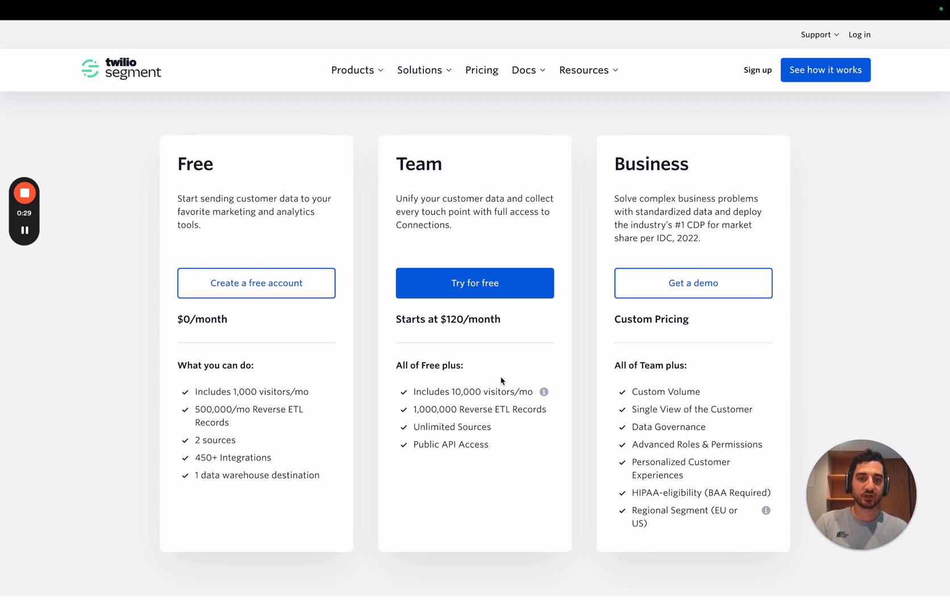
mouse_move(543, 393)
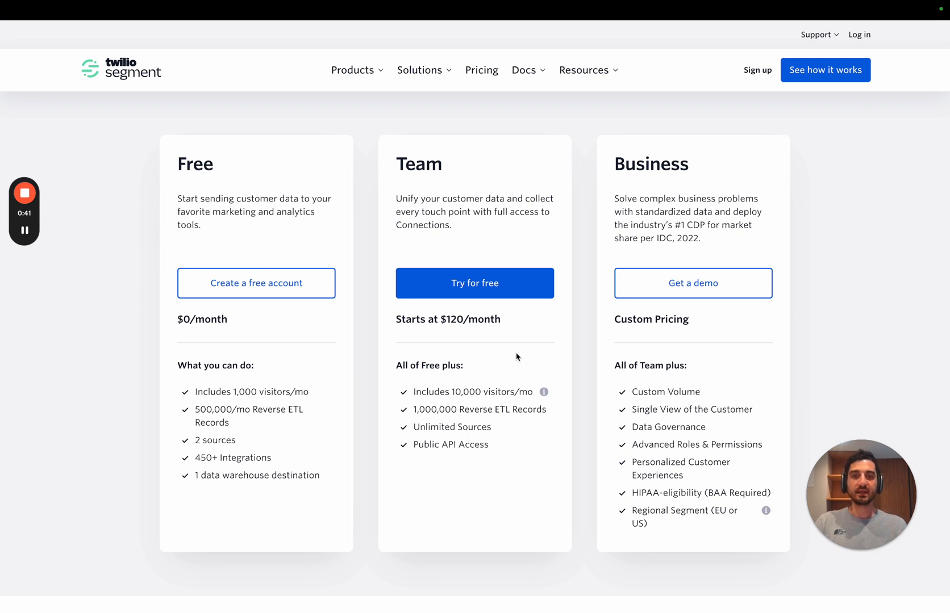
Step: Switch to Lago and start a new billable metric named "Monthly Tracked Users" with code "mtu"
key(ctrl+Right)
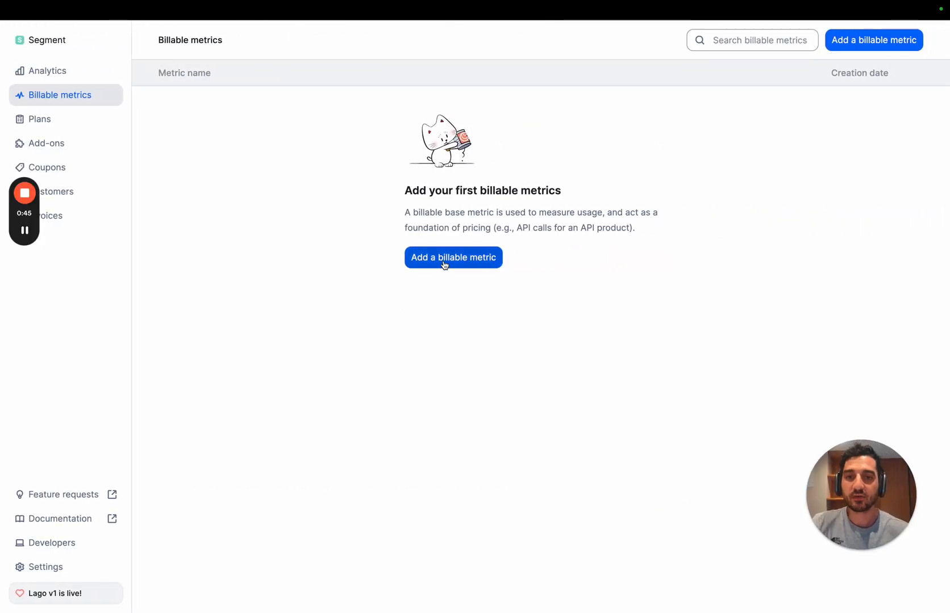
click(444, 265)
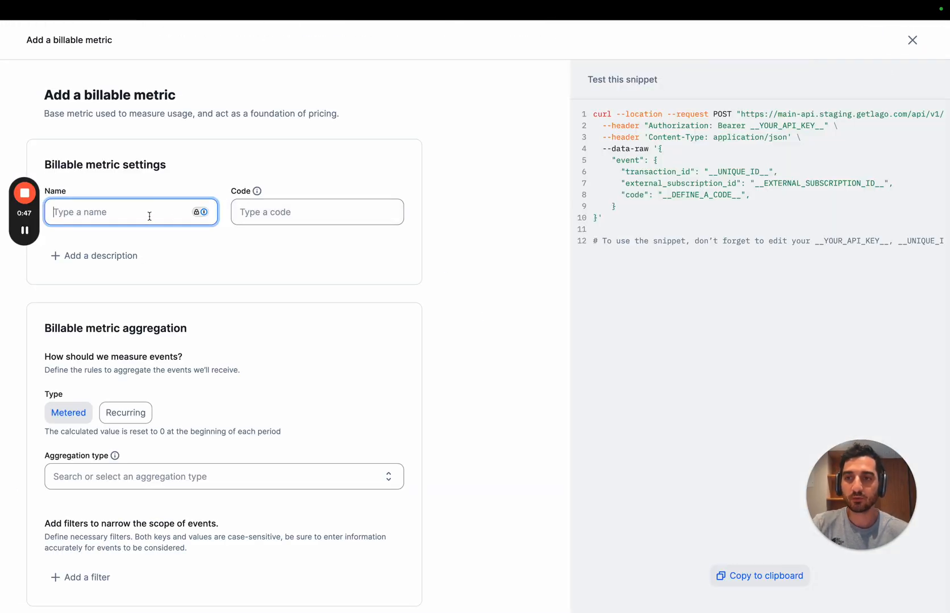
text(Monthly Tra)
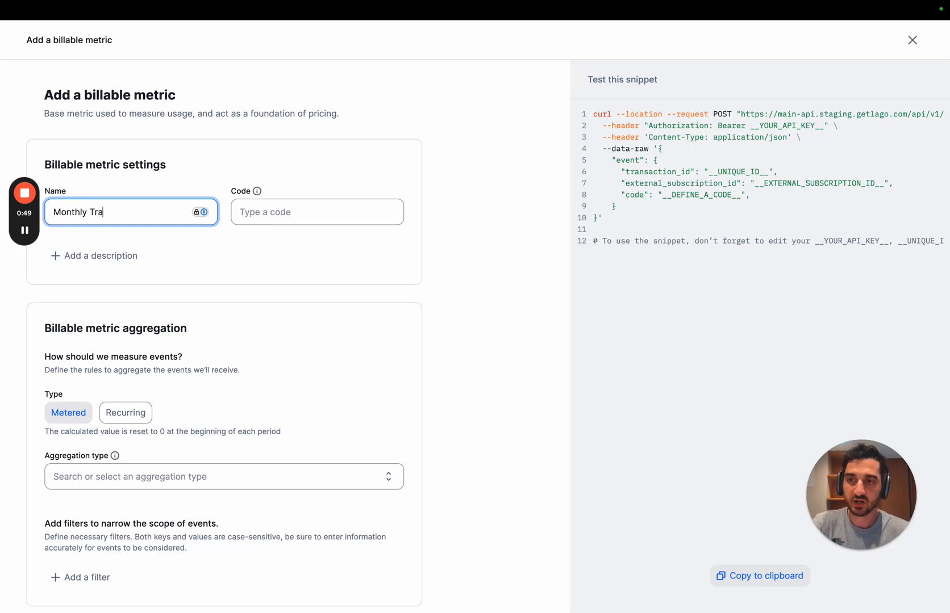
text(cked Users)
key(Tab)
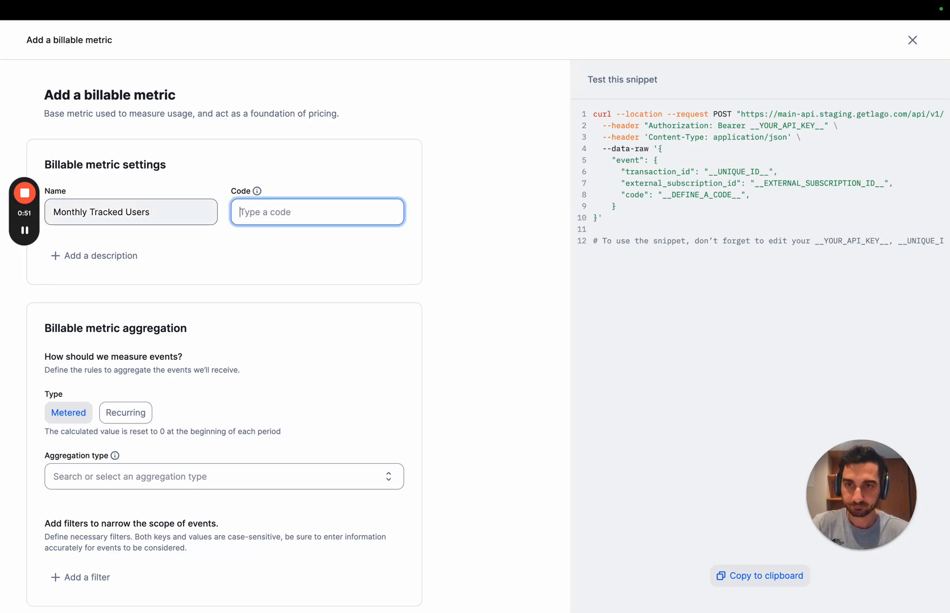
text(mtu)
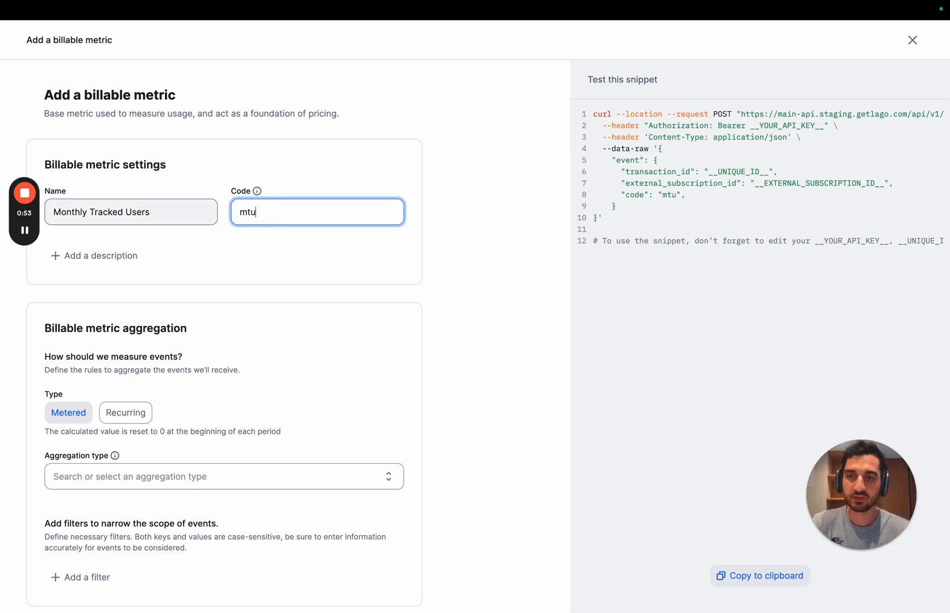
Step: Set the metric's aggregation to Count unique on the property user_id and create the billable metric
scroll(224, 267, down, 2)
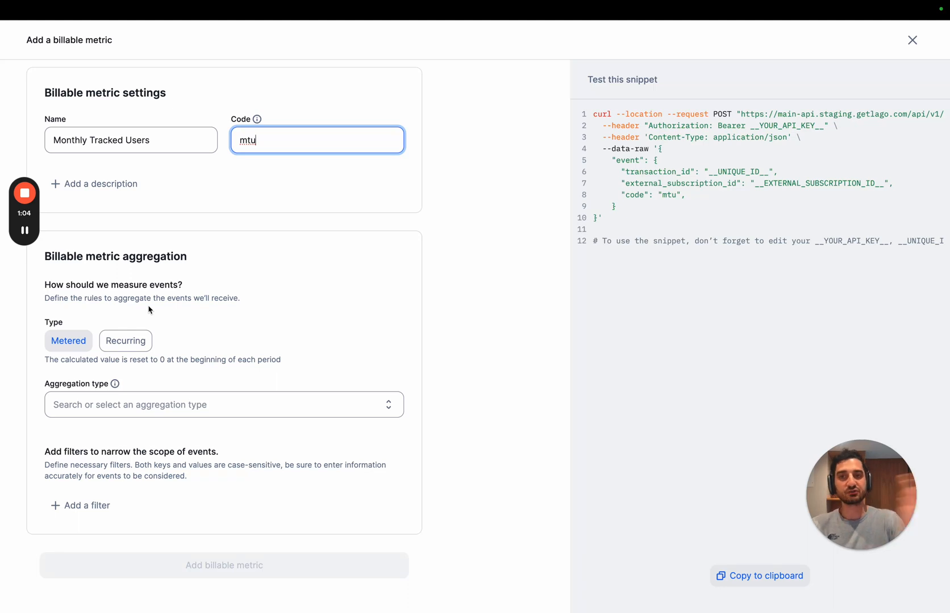
click(202, 393)
scroll(208, 359, down, 1)
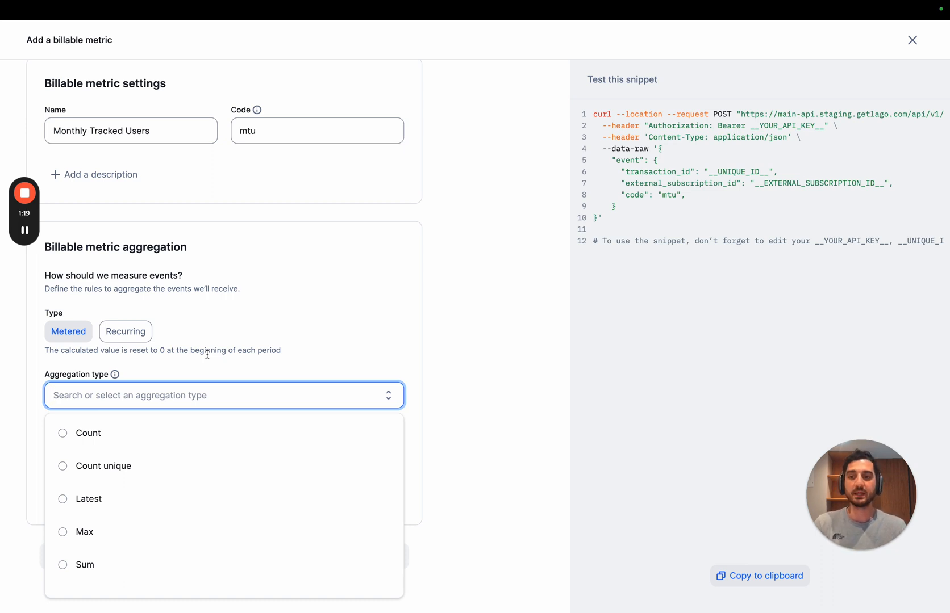
click(176, 465)
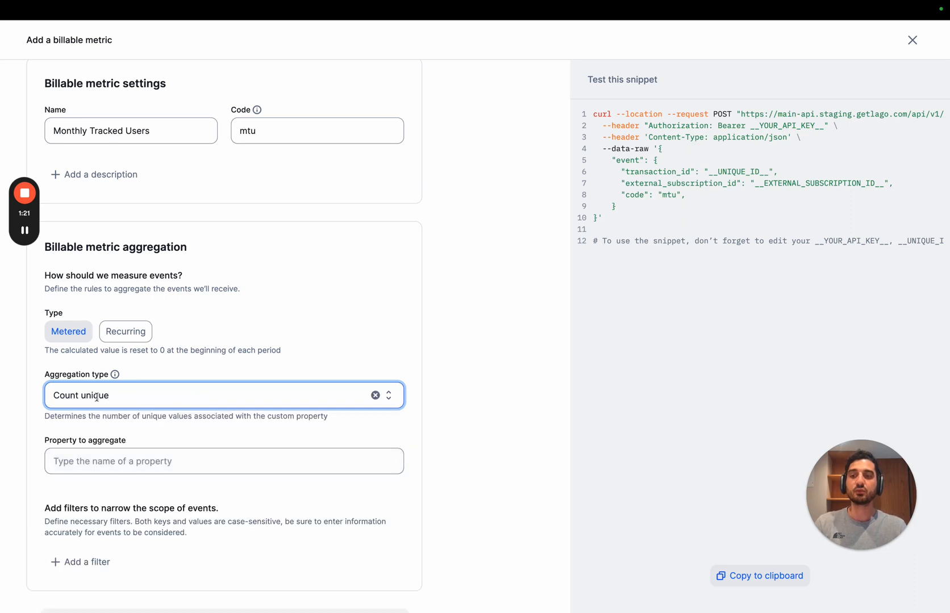
scroll(171, 427, down, 1)
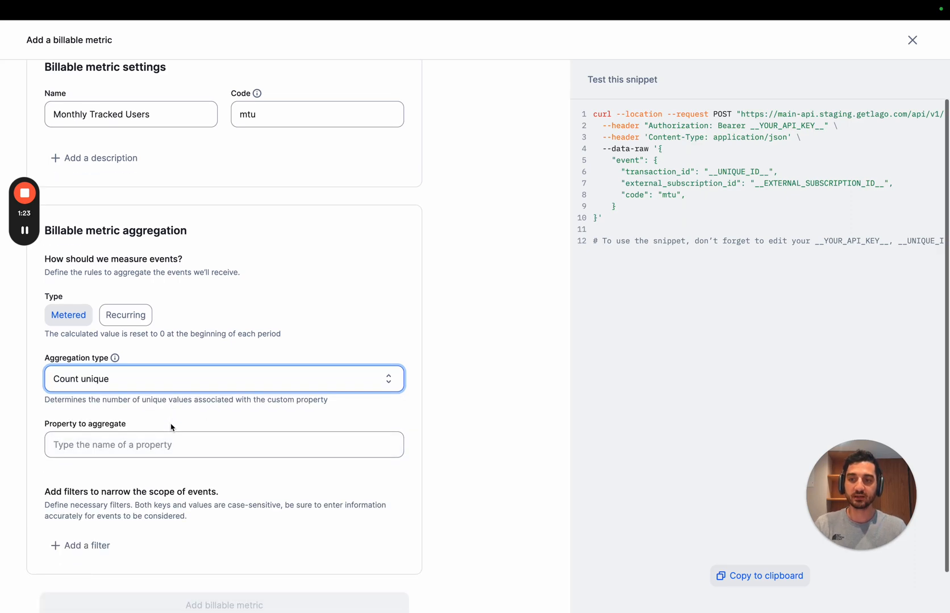
click(161, 442)
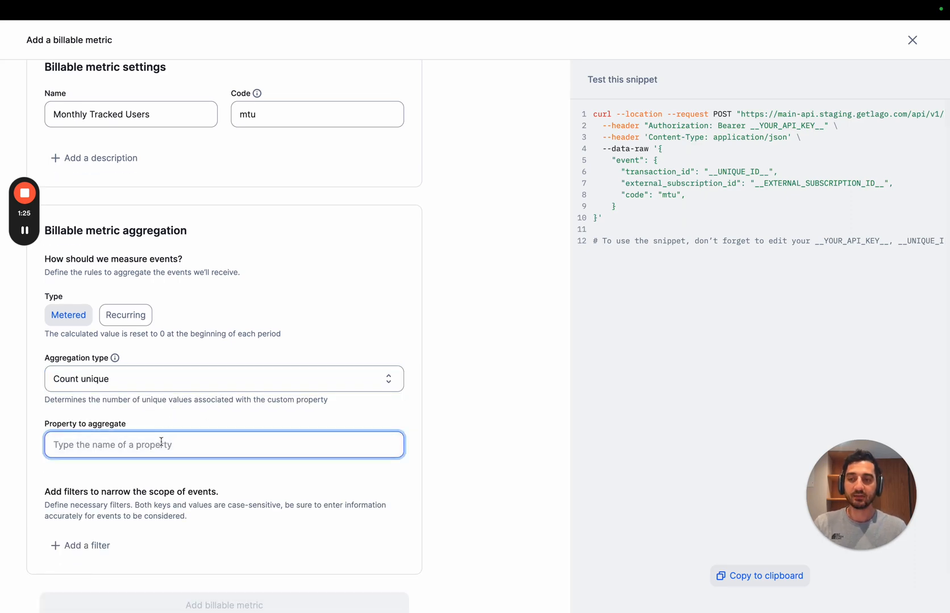
text(us)
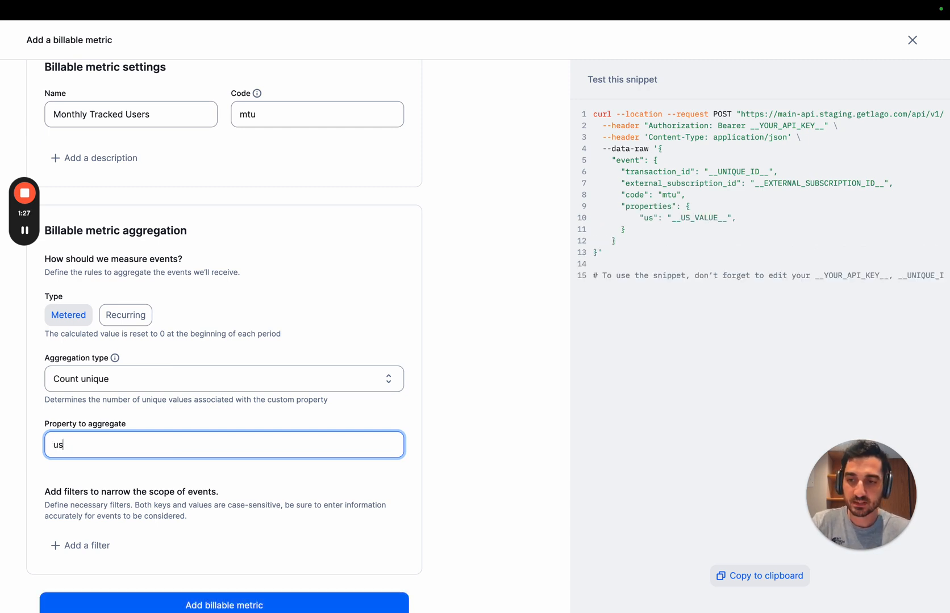
text(er_id)
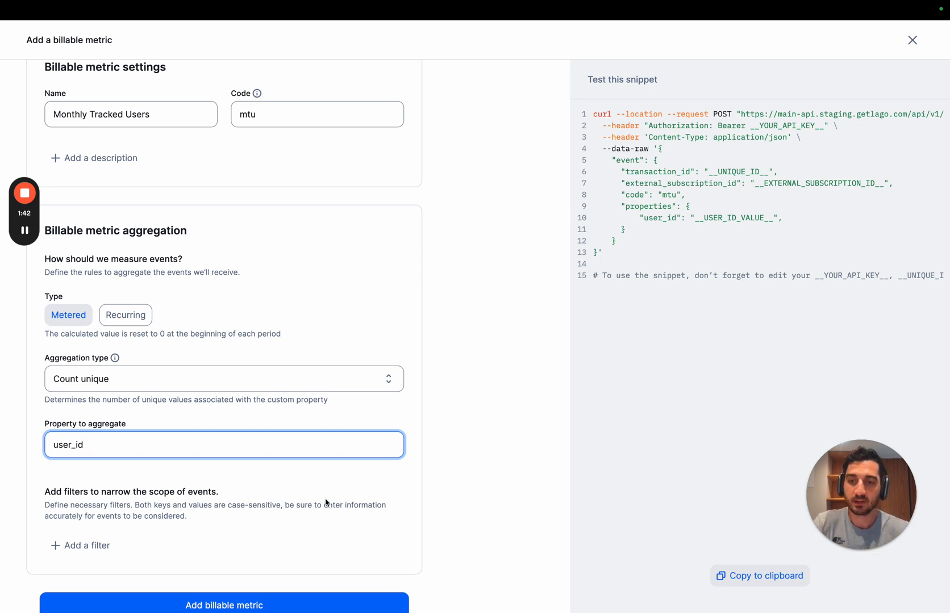
scroll(328, 504, down, 2)
click(274, 561)
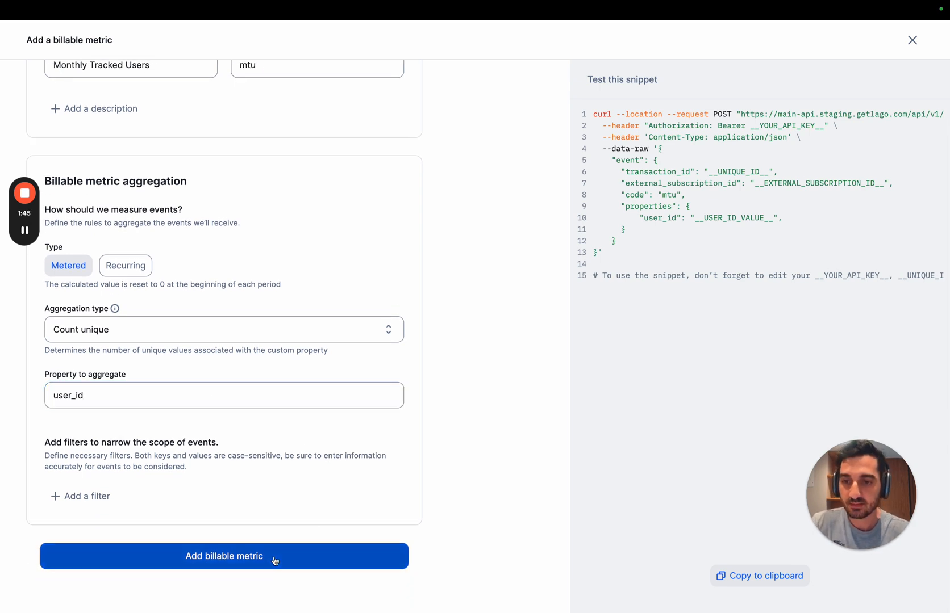
Step: Start a new plan named "Team" with plan code "team"
key(ctrl+Left)
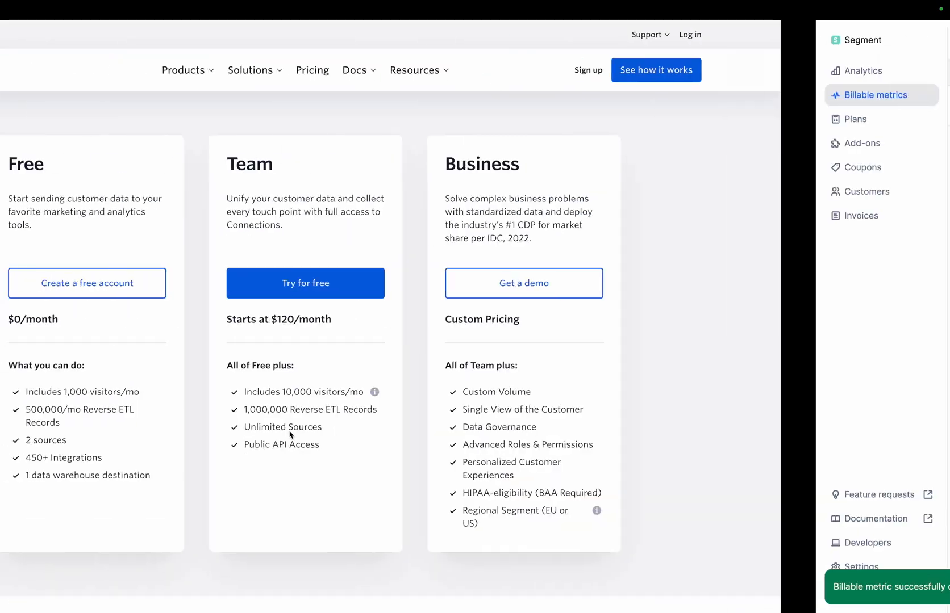
key(ctrl+Right)
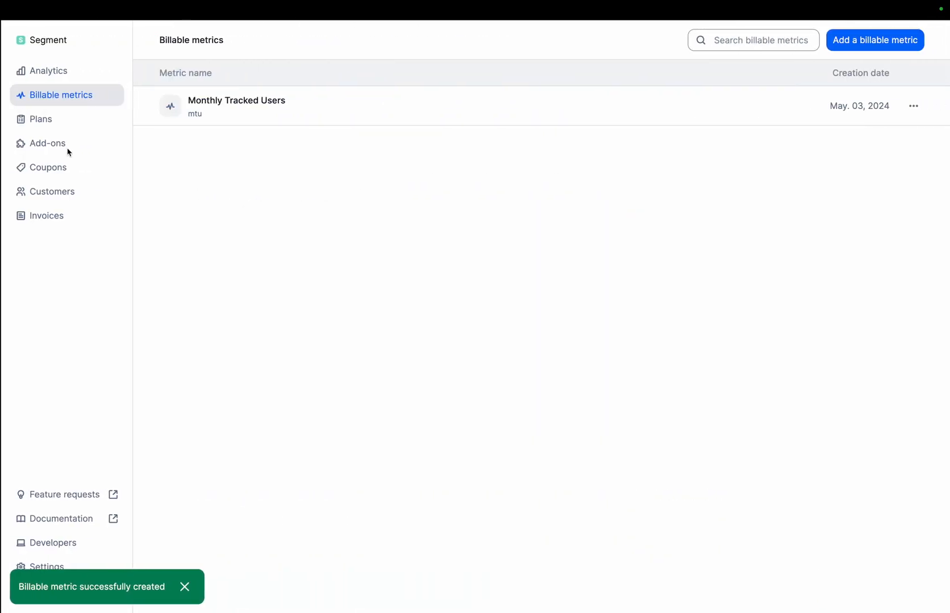
click(58, 125)
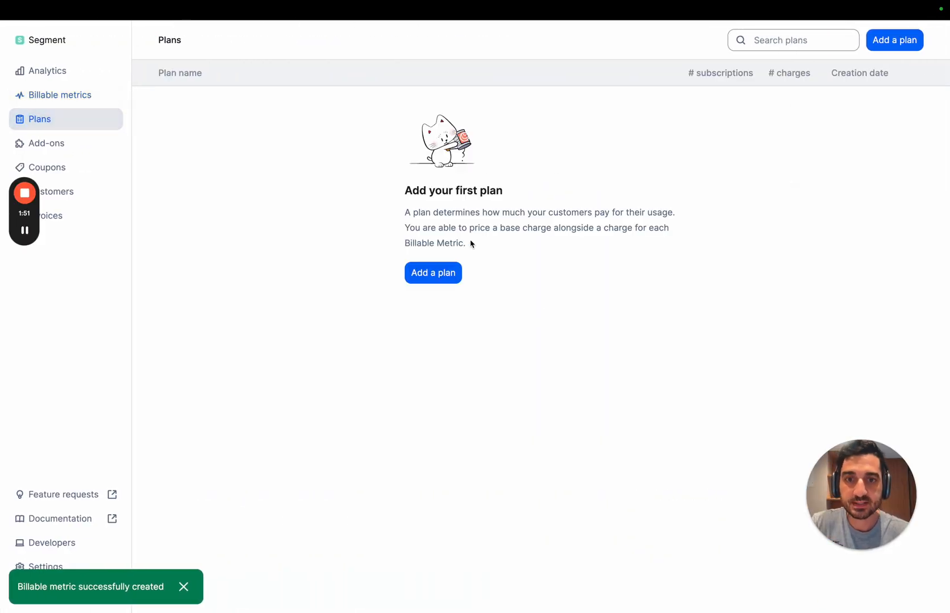
click(443, 278)
click(136, 213)
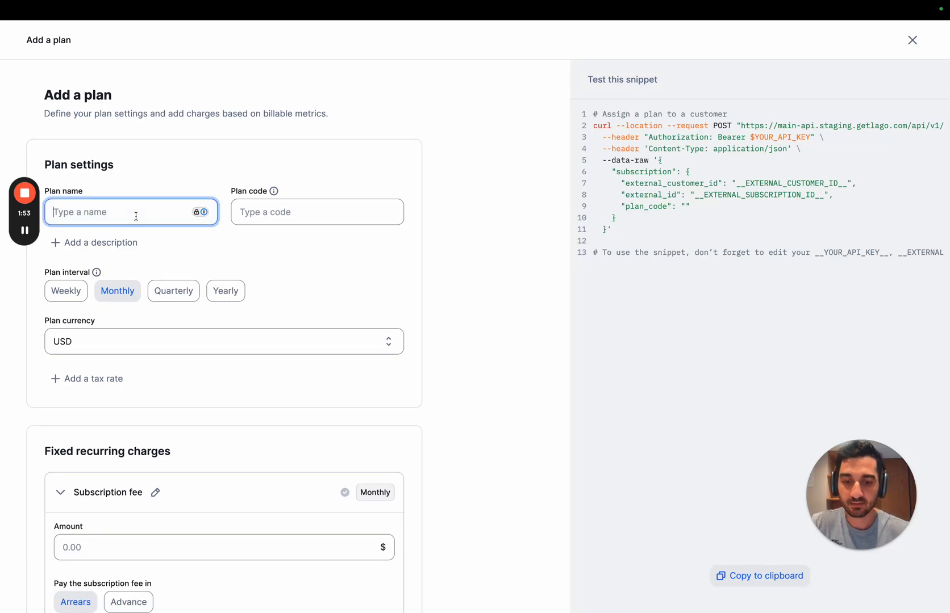
text(Team)
key(Tab)
text(team)
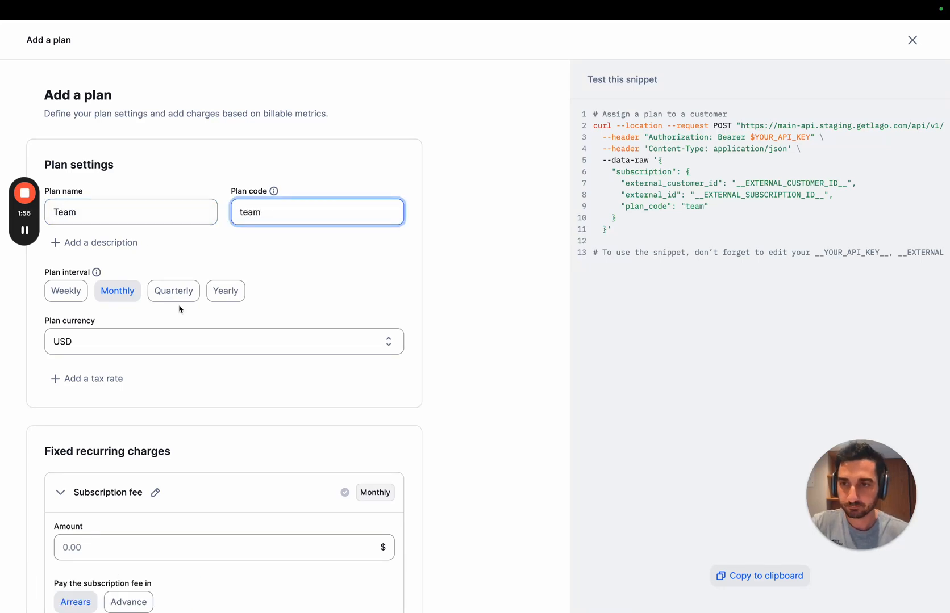
Step: Check the Team plan's monthly starting price on the Segment pricing page
scroll(179, 309, down, 5)
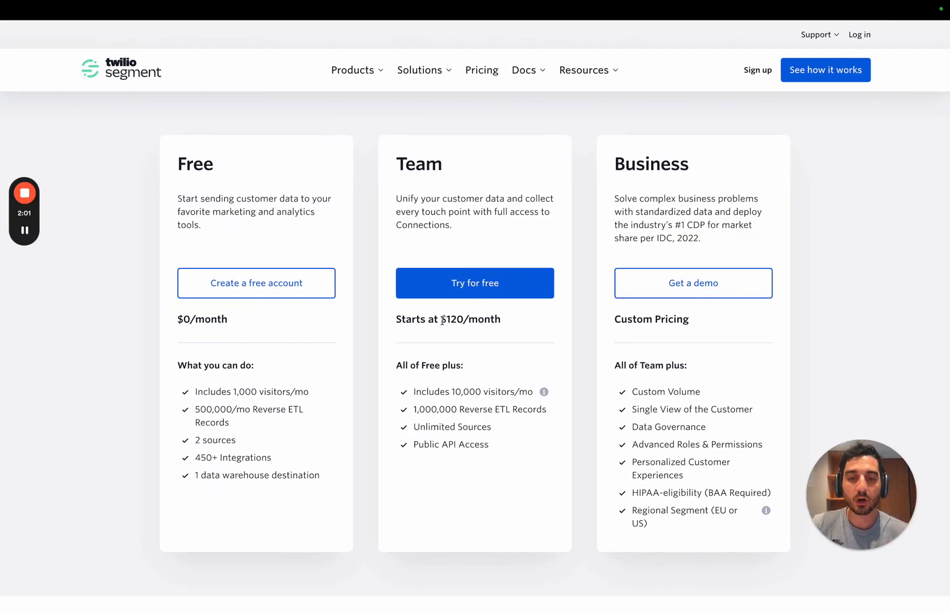
drag(443, 321, 463, 321)
click(468, 336)
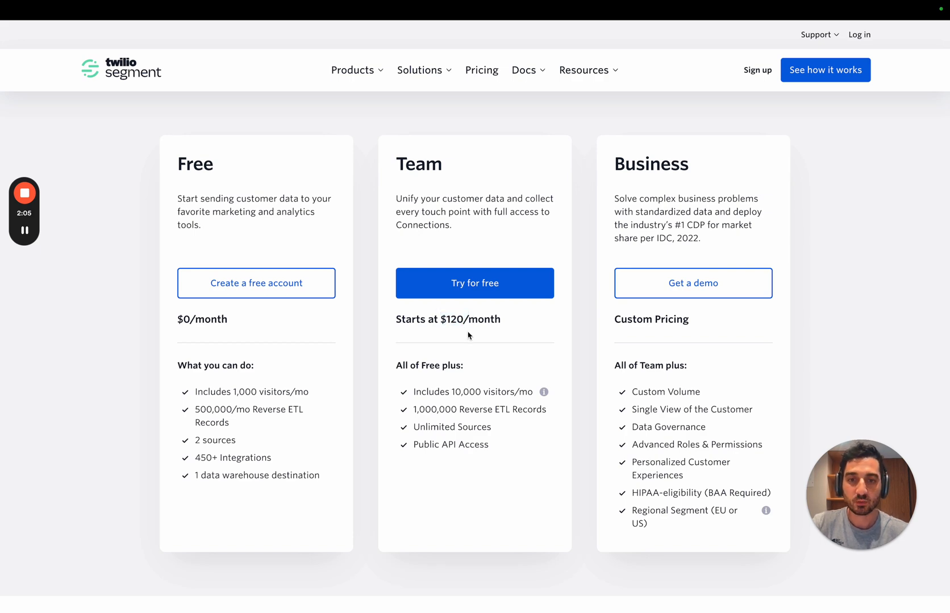
Step: Back in the Lago plan form, set the subscription fee to $120, payable in advance, and collapse its settings
key(ctrl+Right)
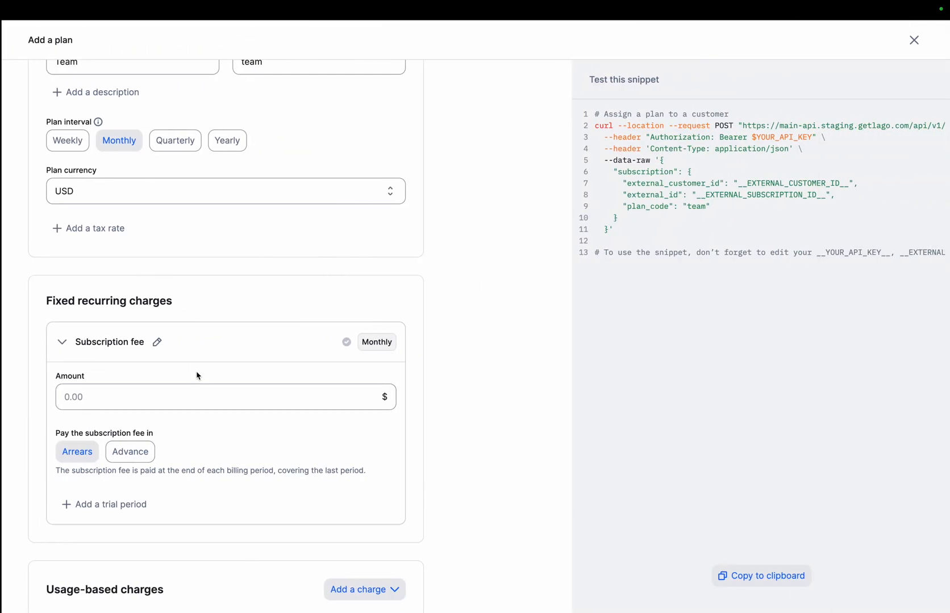
scroll(188, 307, down, 1)
scroll(186, 303, up, 1)
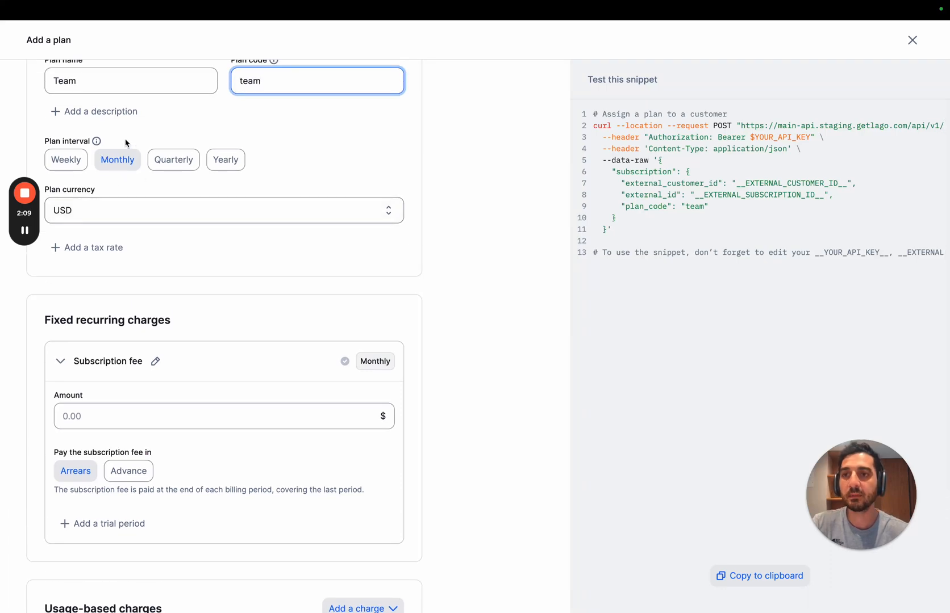
click(138, 412)
text(120)
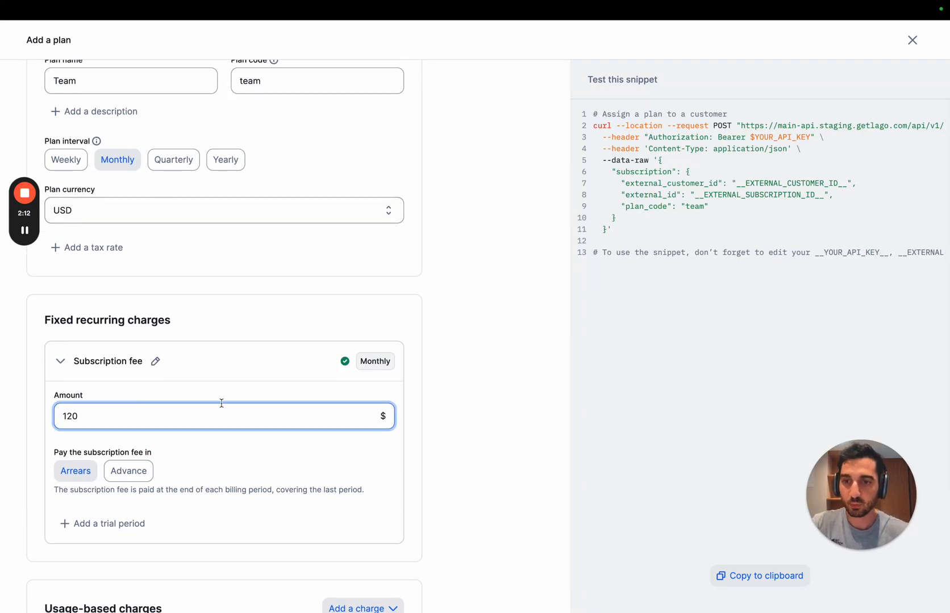
scroll(222, 403, down, 3)
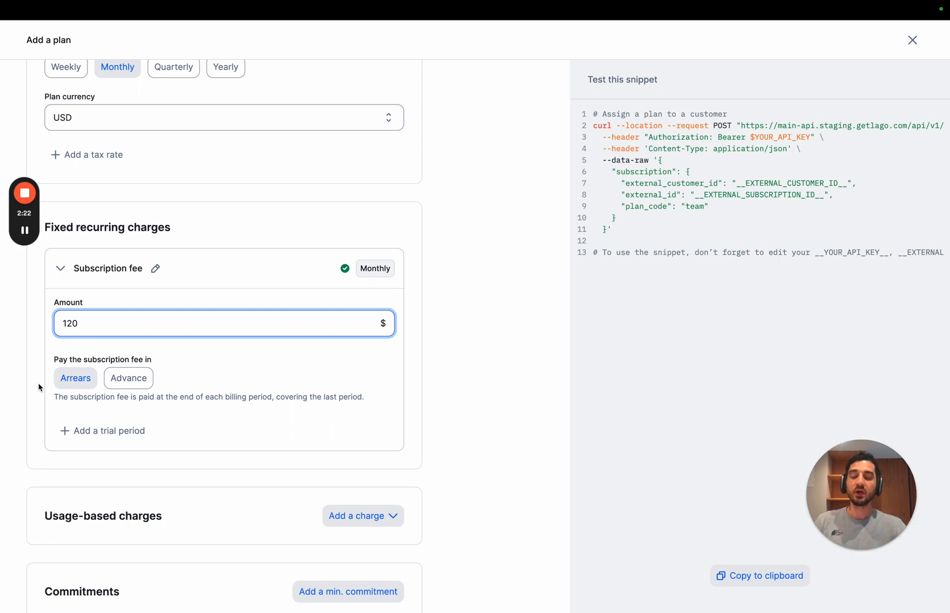
click(149, 381)
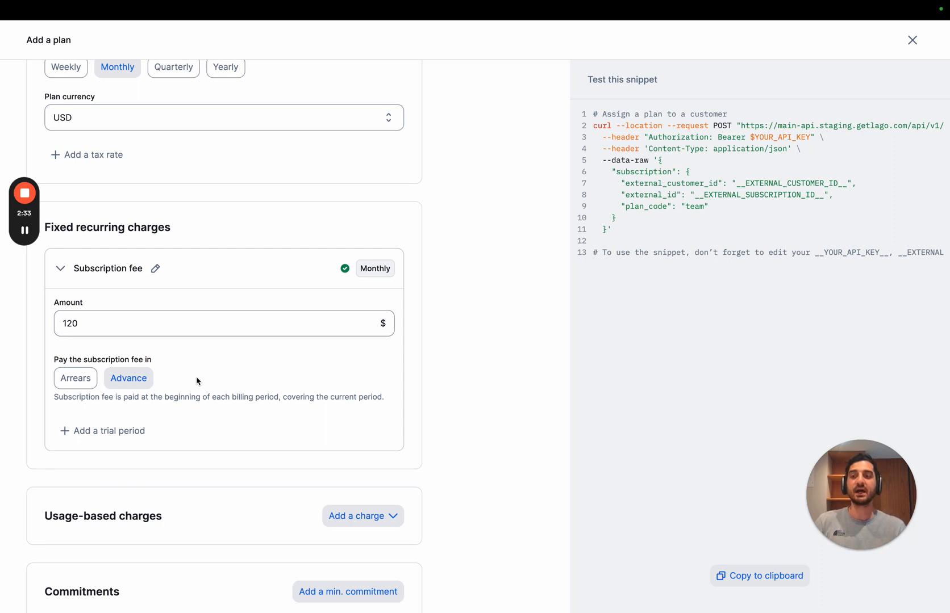
click(191, 273)
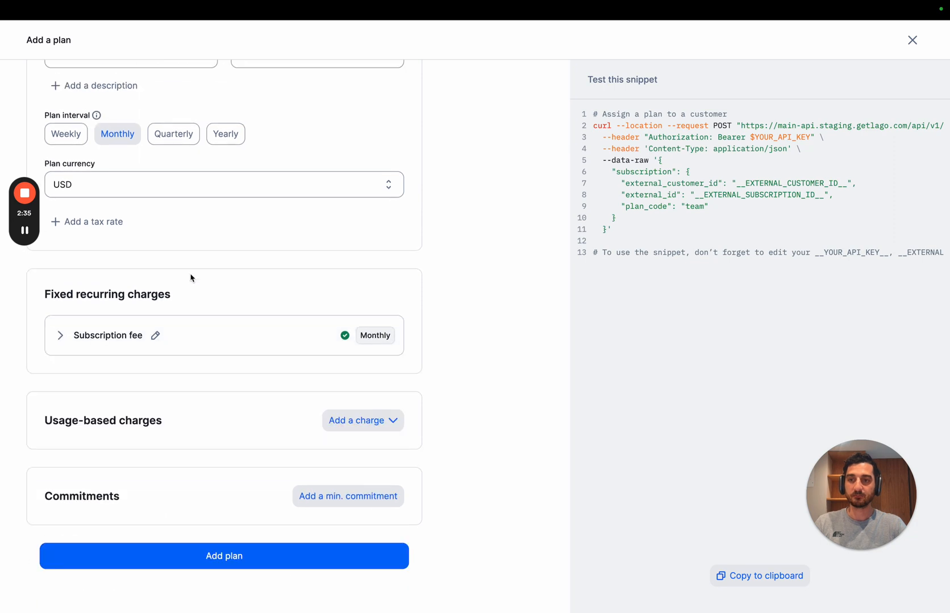
Step: Add a metered usage-based charge for the Monthly Tracked Users metric to the plan
click(337, 424)
click(348, 454)
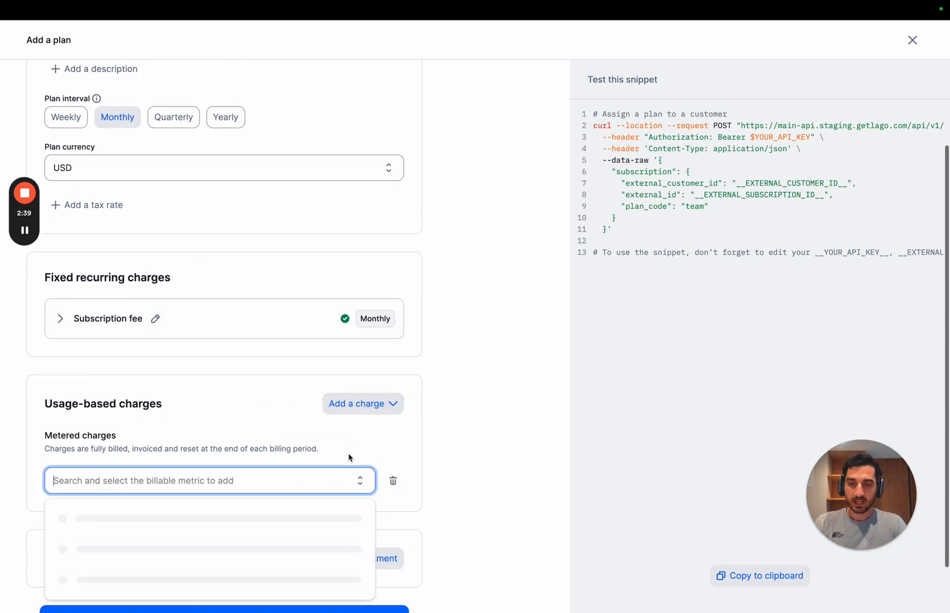
scroll(296, 419, down, 1)
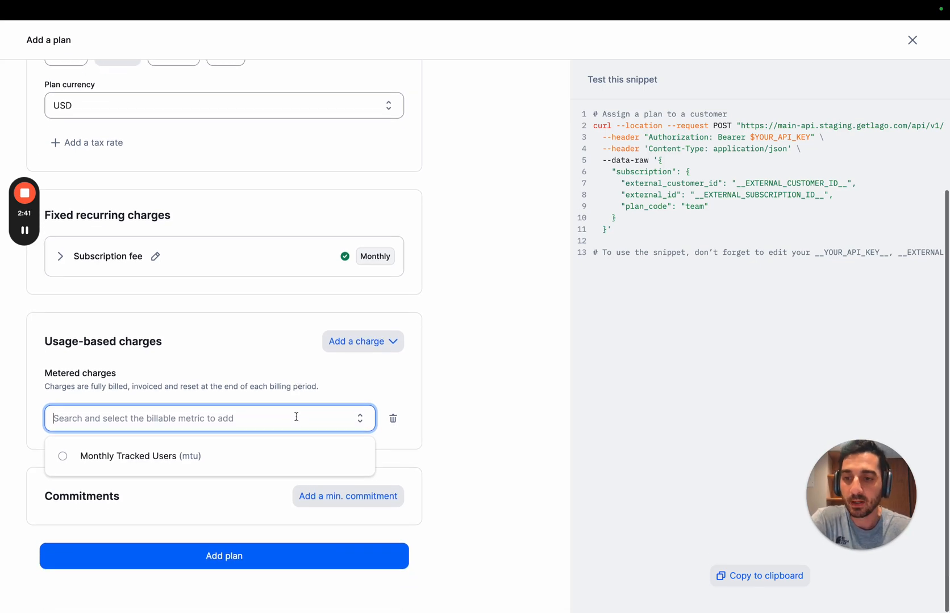
click(208, 456)
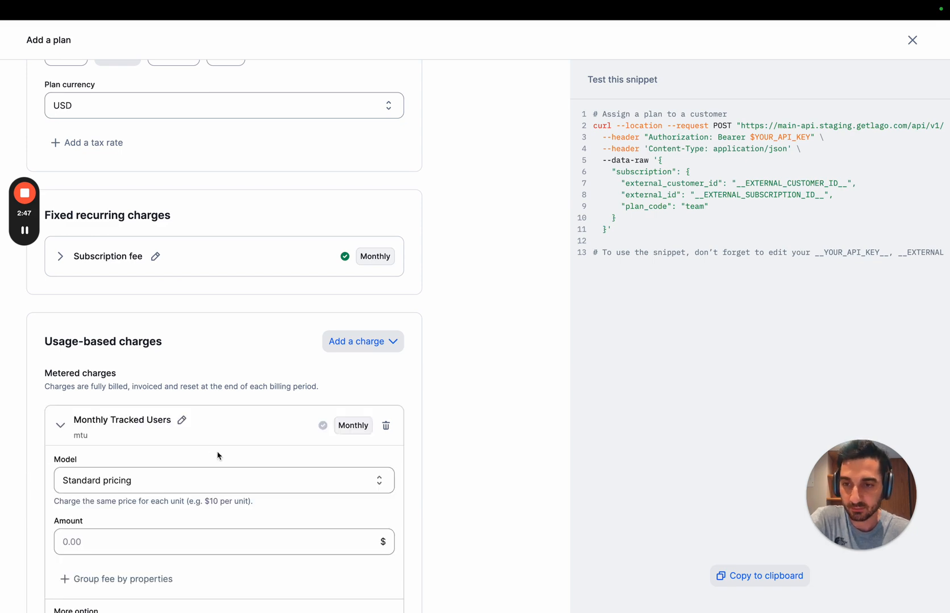
scroll(217, 456, down, 5)
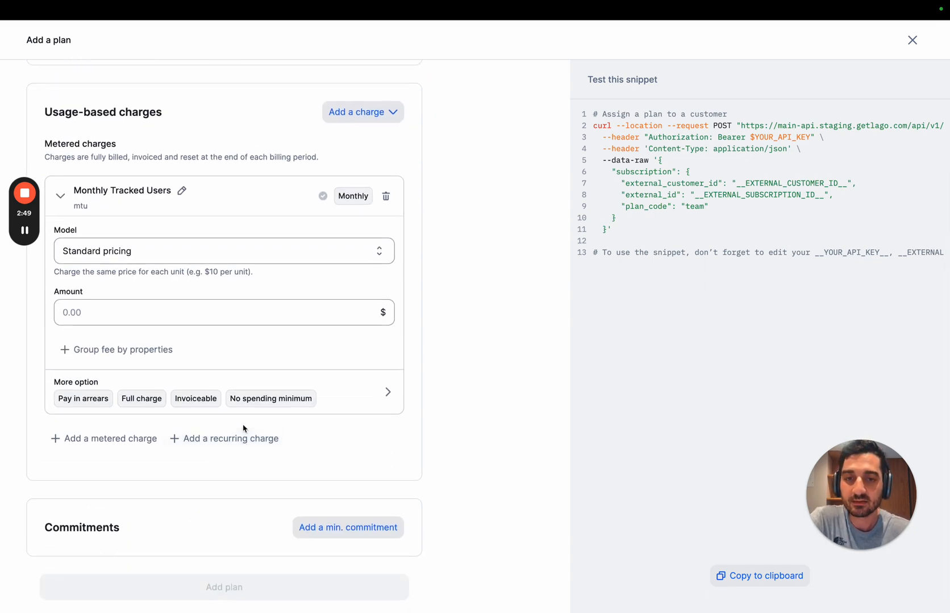
Step: Switch to the Segment template in the Lago documentation and look up the Team plan's MTU consumption rates
key(ctrl+Left)
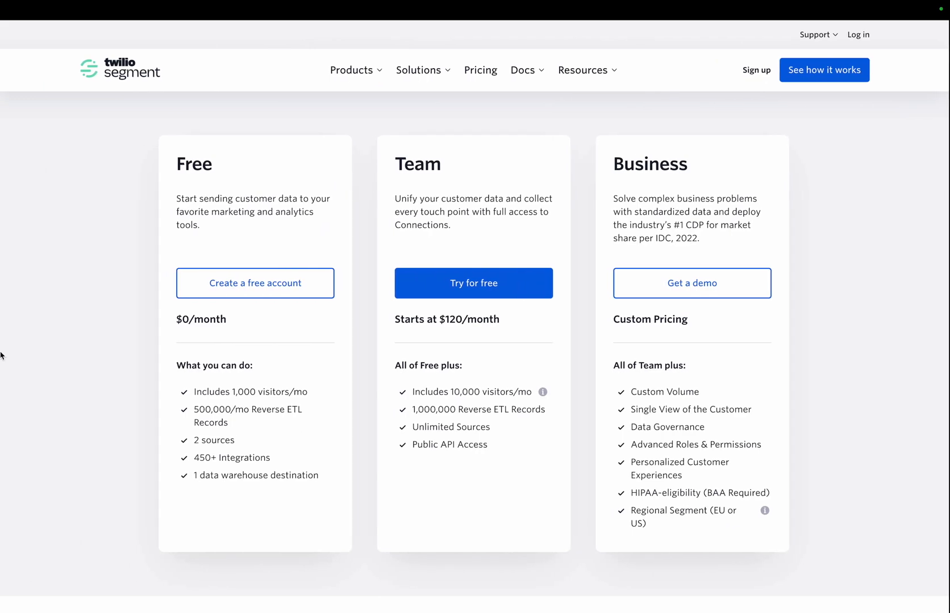
mouse_move(1, 358)
click(142, 423)
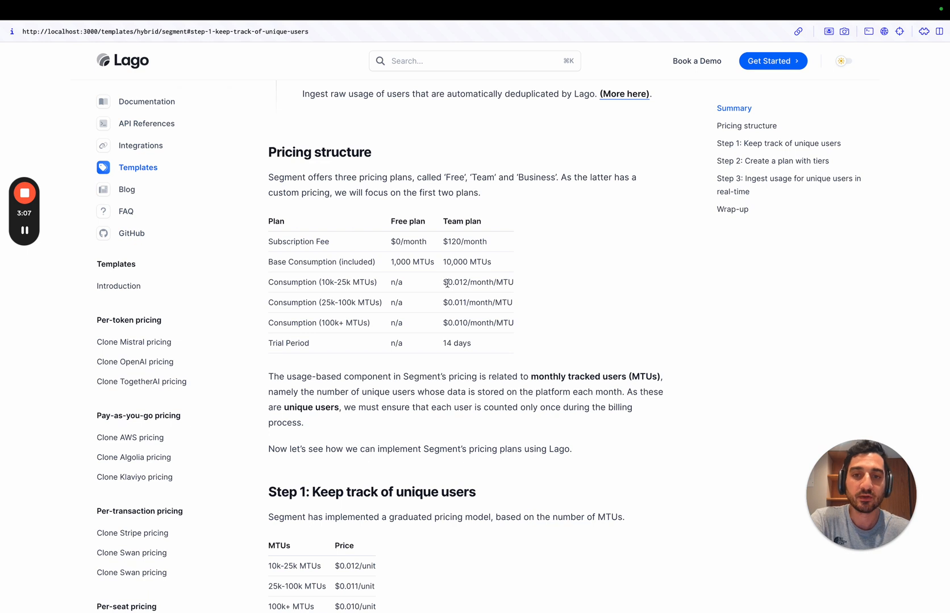
Step: Review the Team plan's per-MTU price for each consumption tier in the pricing structure table
drag(443, 282, 468, 282)
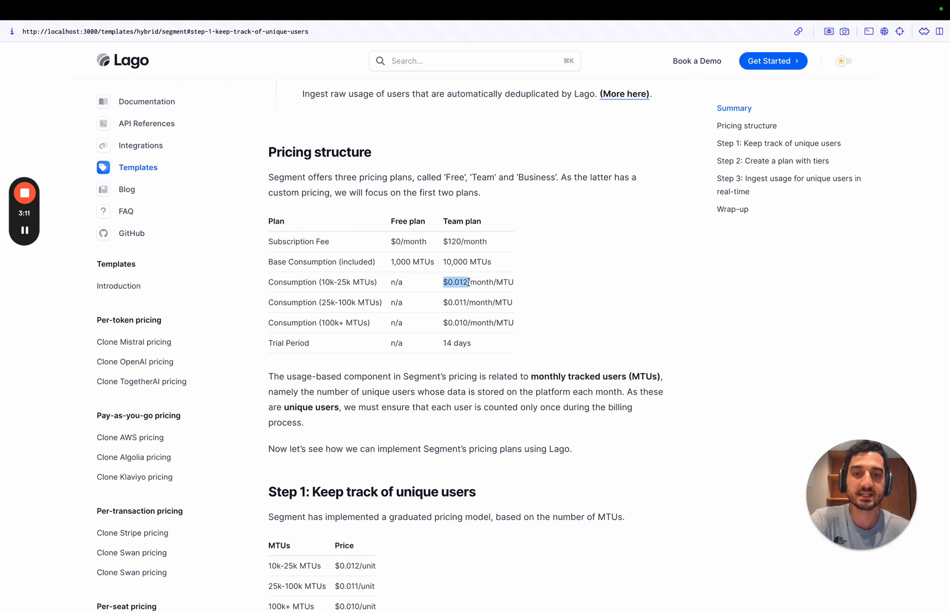
click(509, 301)
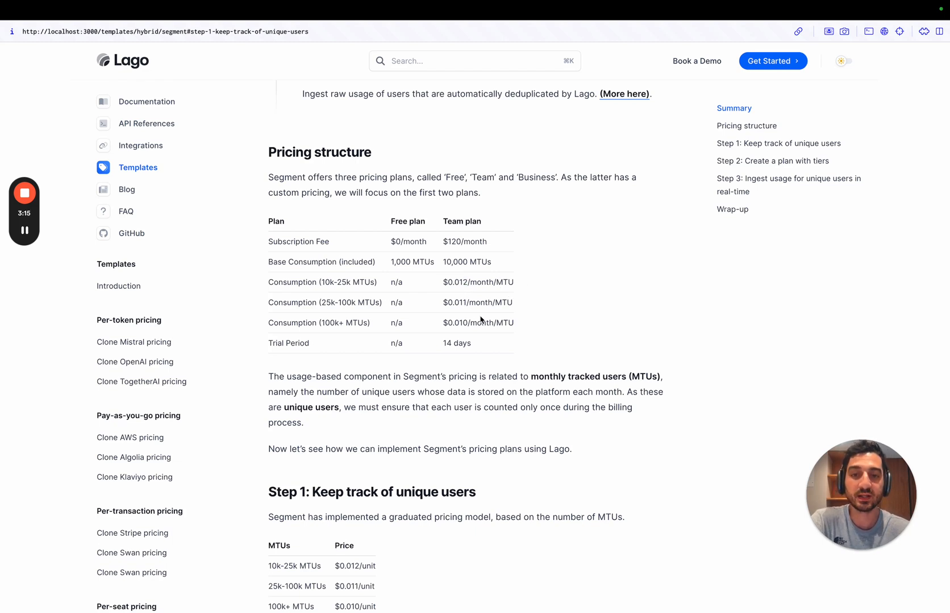
drag(446, 304, 469, 322)
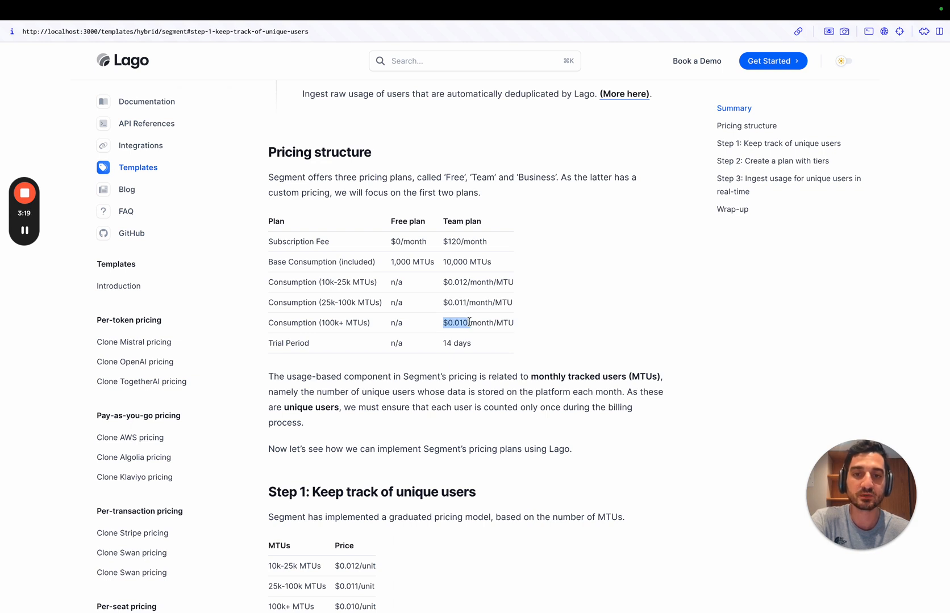
click(394, 323)
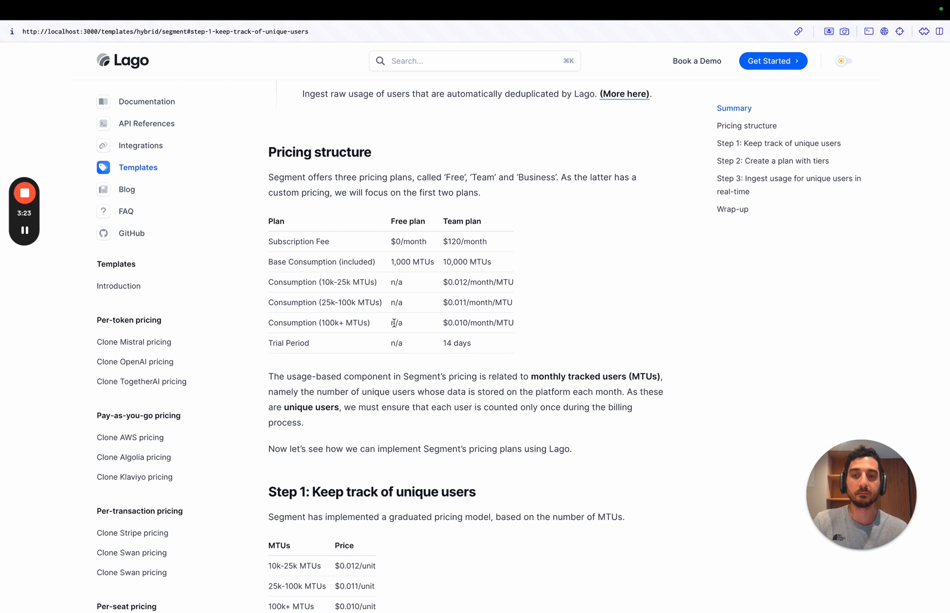
Step: Back in the Lago plan form, set the Monthly Tracked Users charge model to Graduated pricing
key(ctrl+Right)
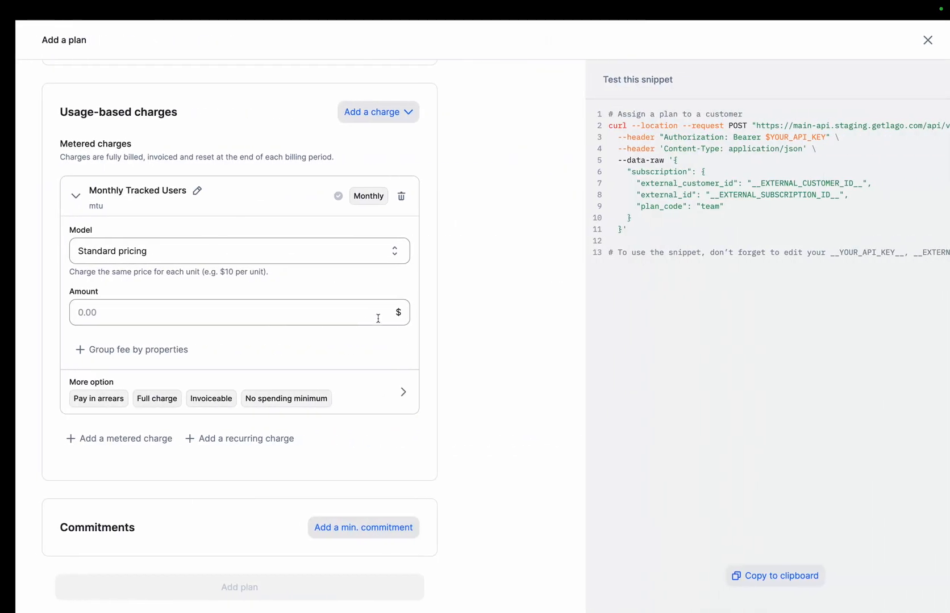
click(269, 258)
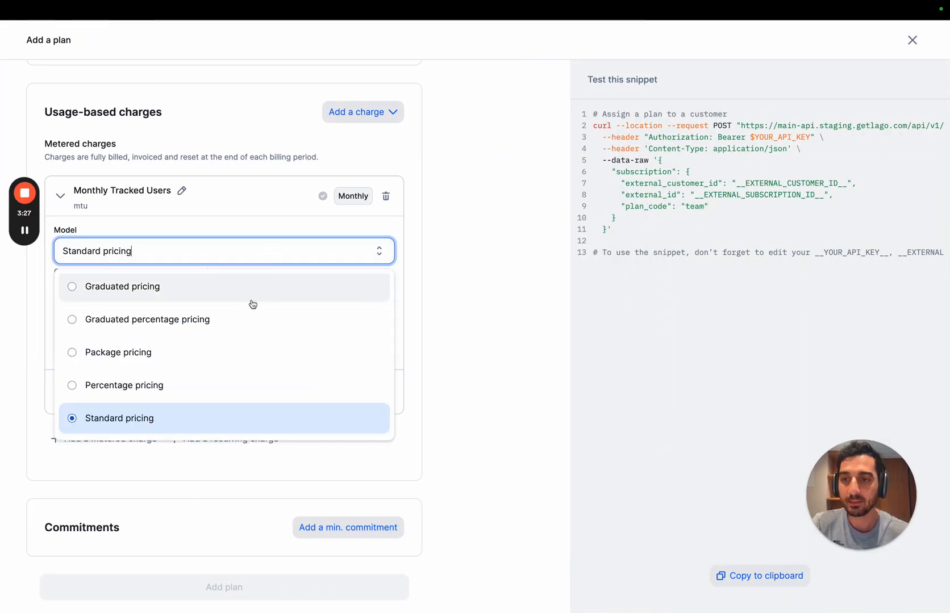
click(202, 291)
scroll(251, 309, down, 1)
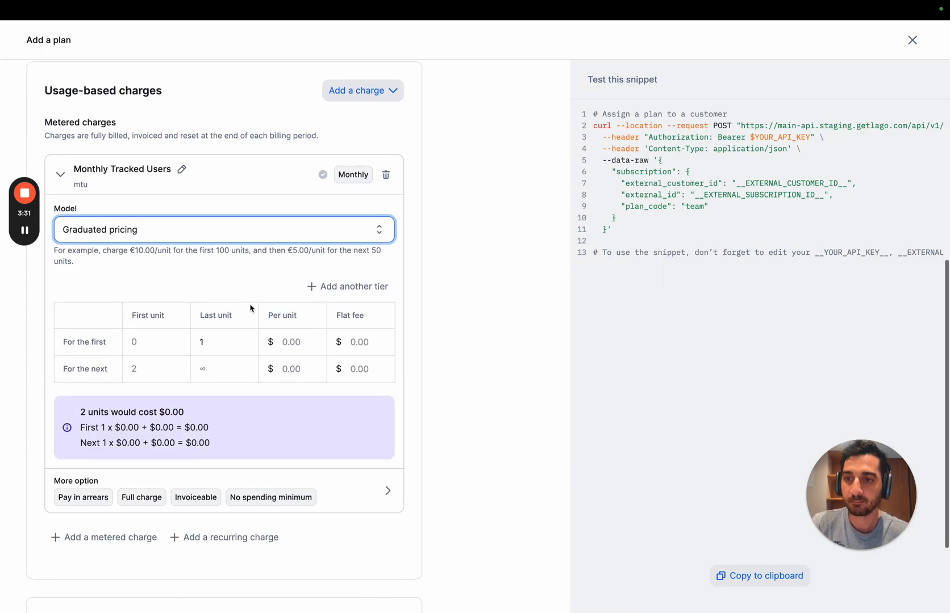
Step: Define the first tier up to 10000 units with a per-unit price of $0 and a flat fee of $0
click(225, 333)
text(0000)
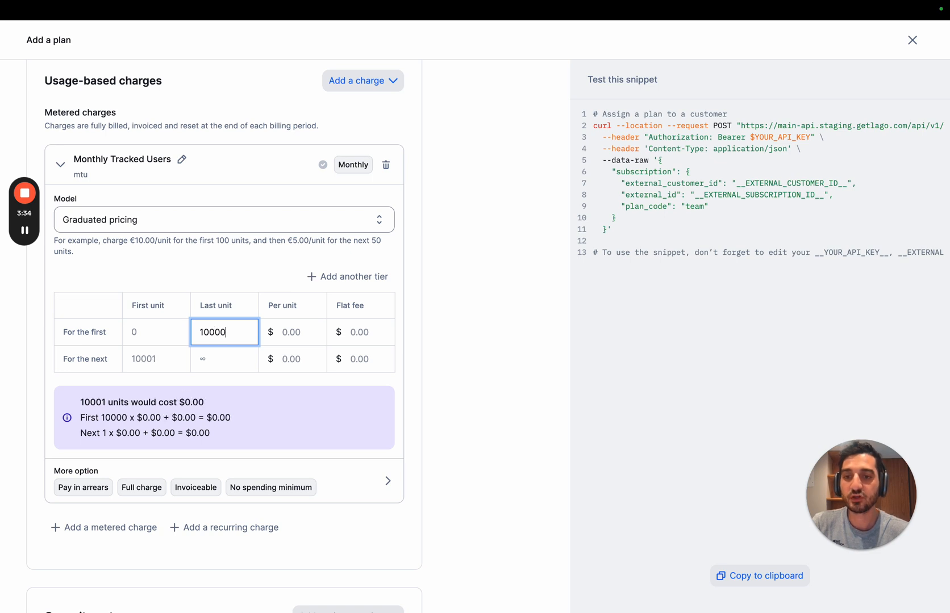
key(Tab)
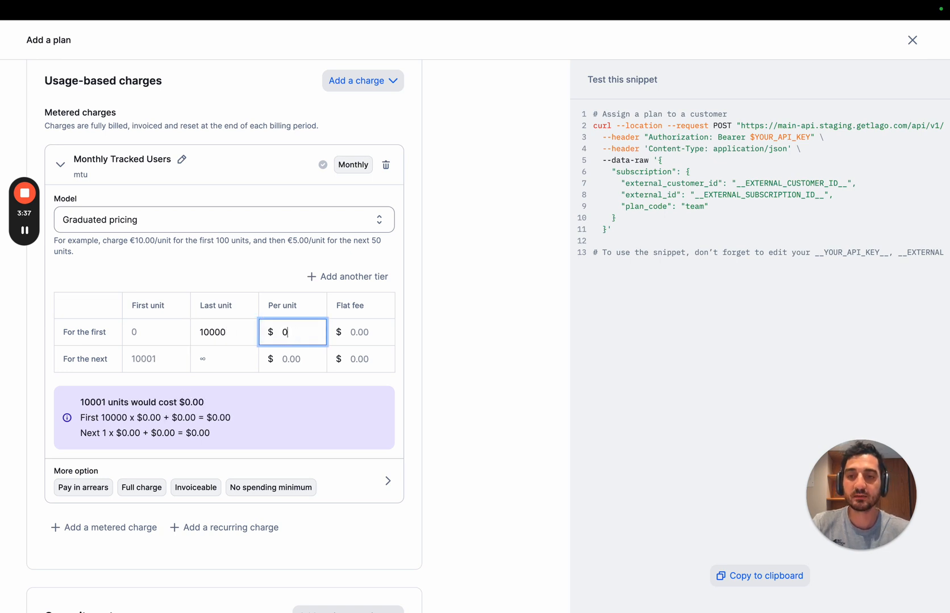
key(Tab)
scroll(194, 181, up, 7)
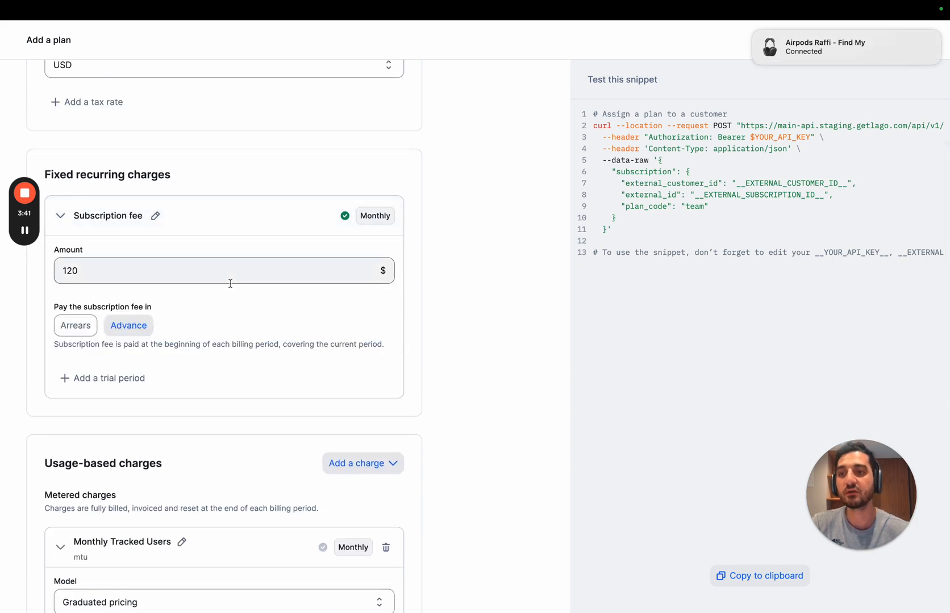
scroll(242, 310, down, 4)
scroll(243, 312, down, 2)
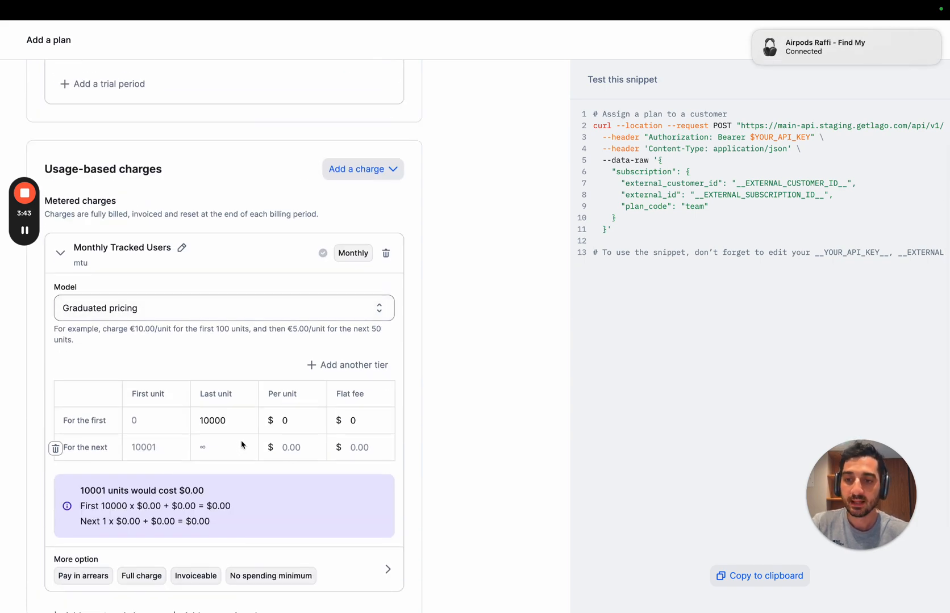
Step: Add another tier to the graduated pricing and set the second tier's last unit to 20000
click(348, 365)
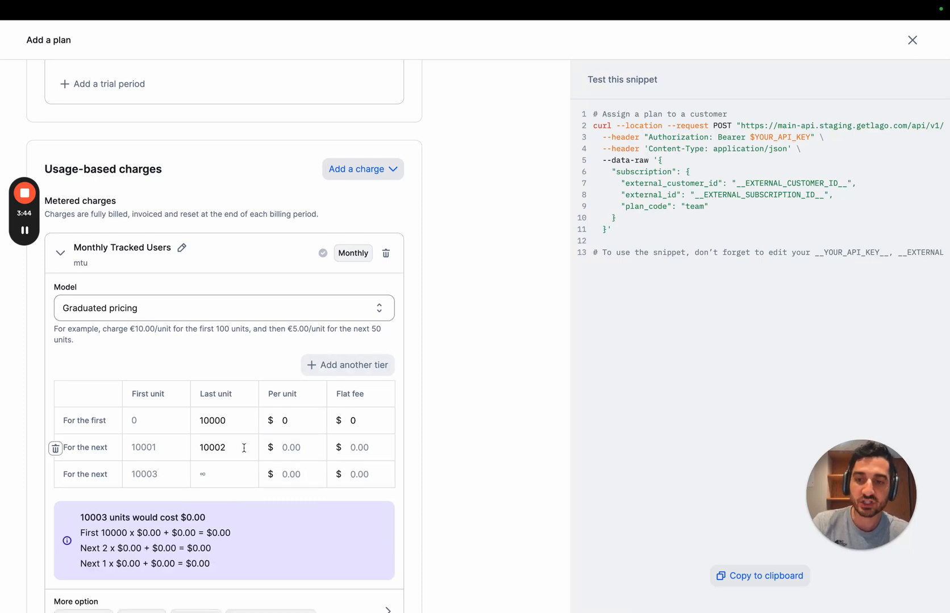
click(239, 447)
key(BackSpace)
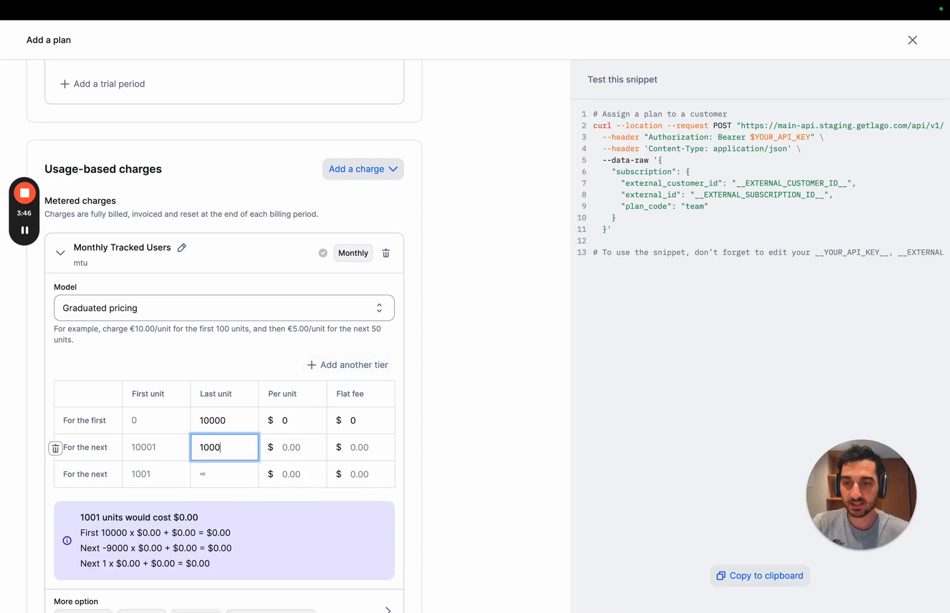
key(BackSpace)
key(BackSpace)
key(BackSpace)
key(BackSpace)
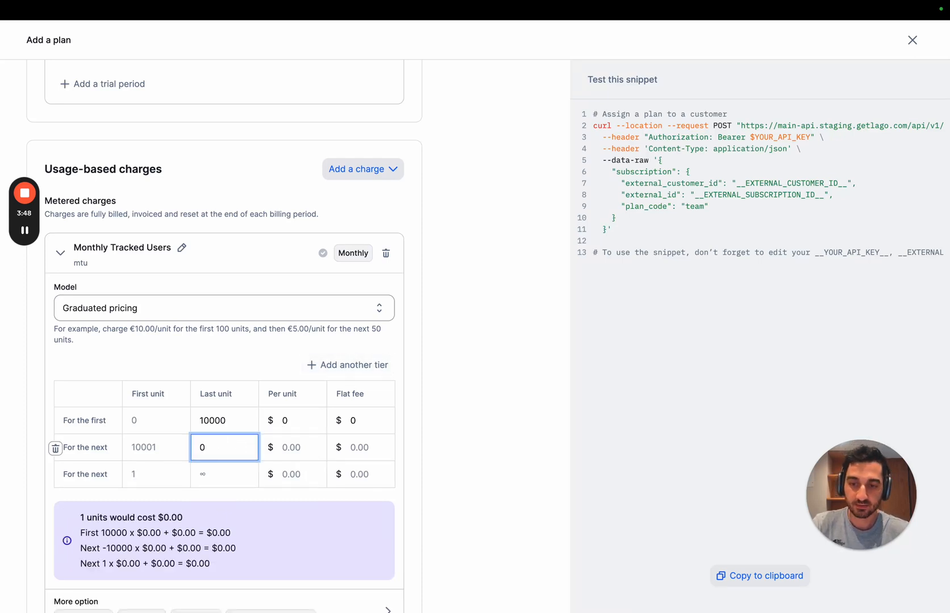
key(BackSpace)
text(2)
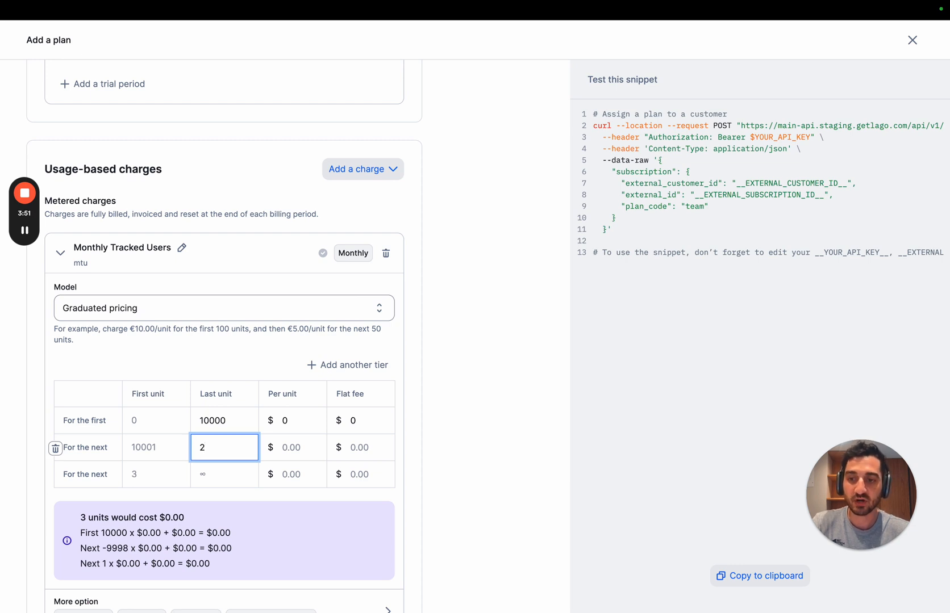
text(0000)
Step: Price the second tier at $0.012 per unit with a $0 flat fee, and the final tier at $0.011 per unit
click(301, 449)
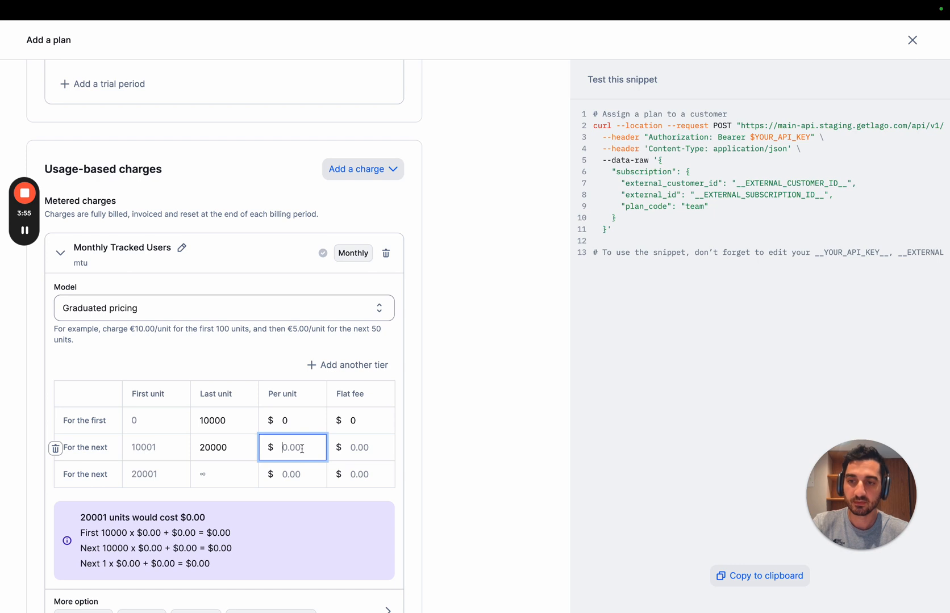
text(0.0)
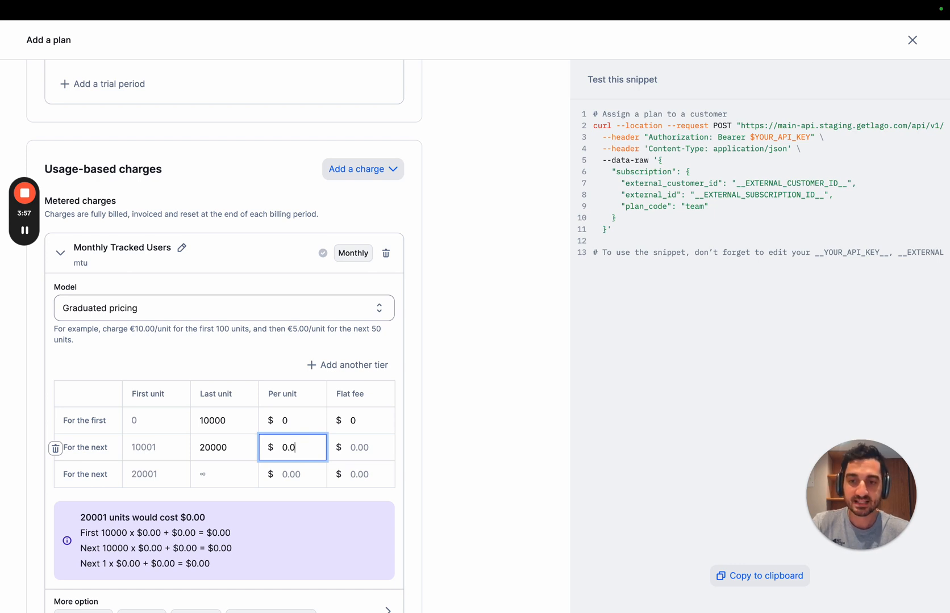
text(12)
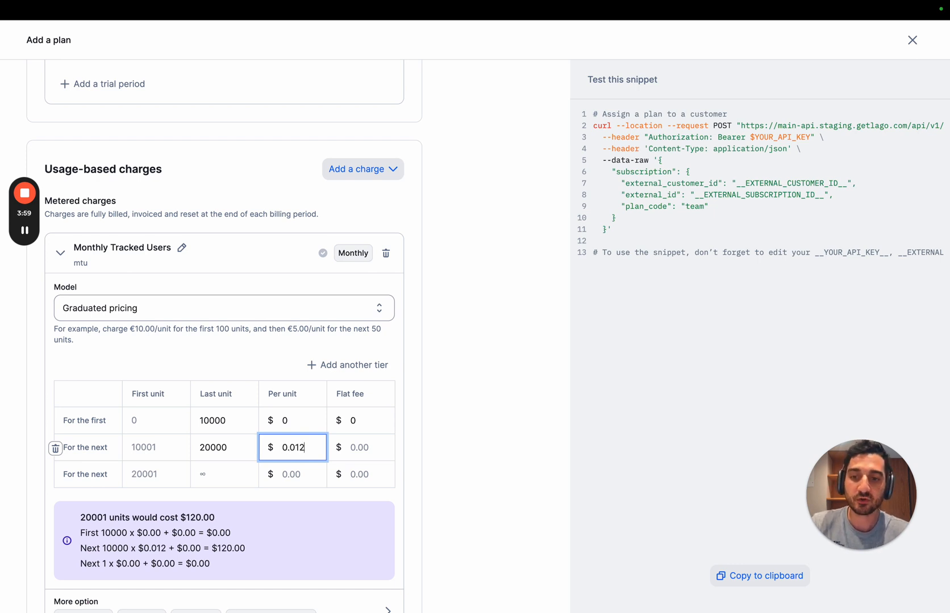
scroll(224, 340, down, 1)
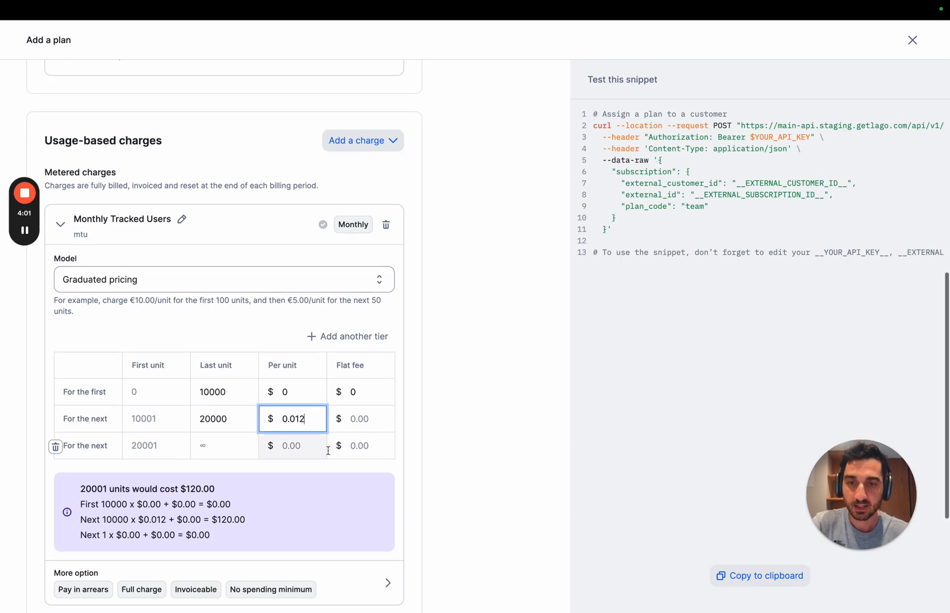
key(Tab)
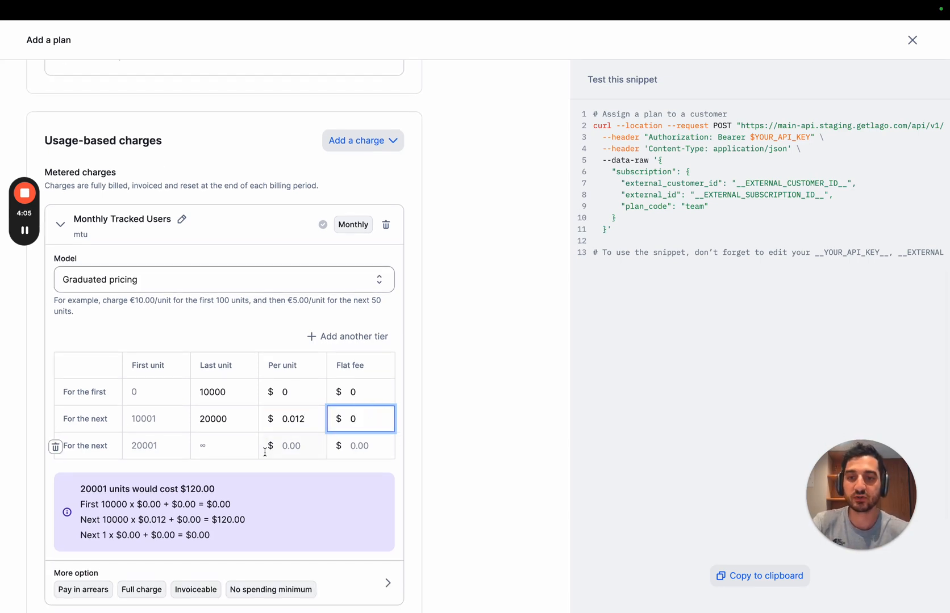
click(289, 447)
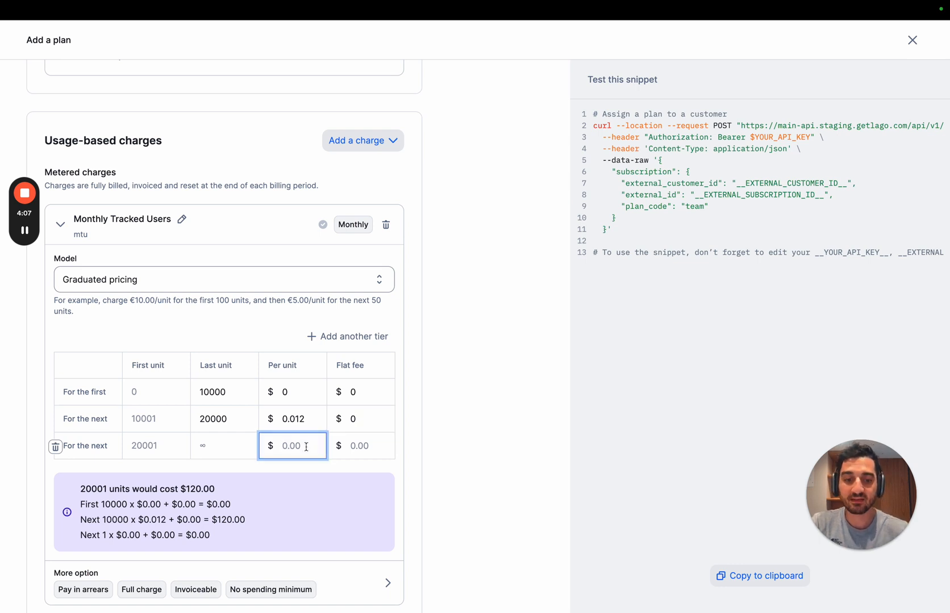
text(0.011)
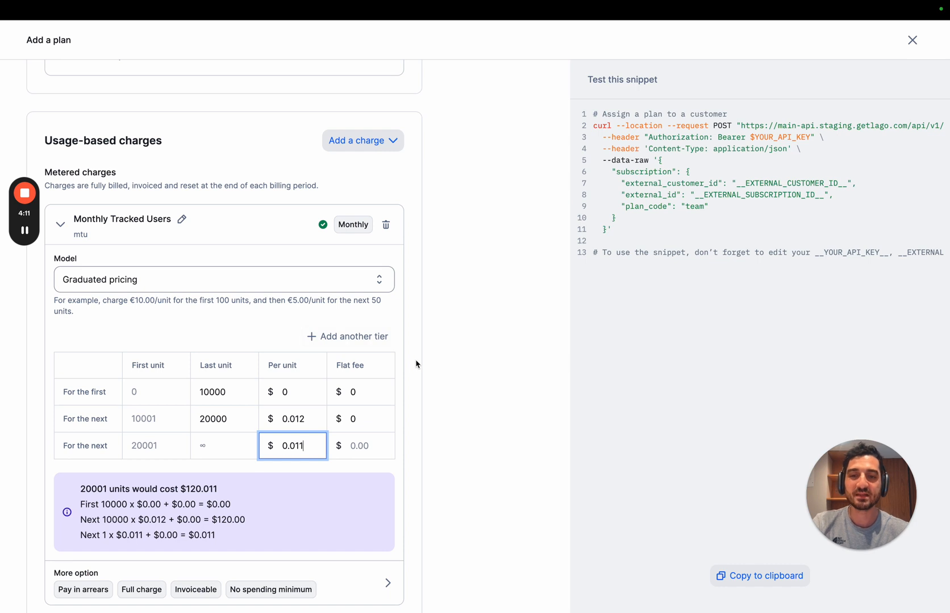
Step: Review the Monthly Tracked Users charge's additional options, keeping payment in arrears, and create the plan
scroll(406, 419, down, 1)
scroll(358, 543, down, 3)
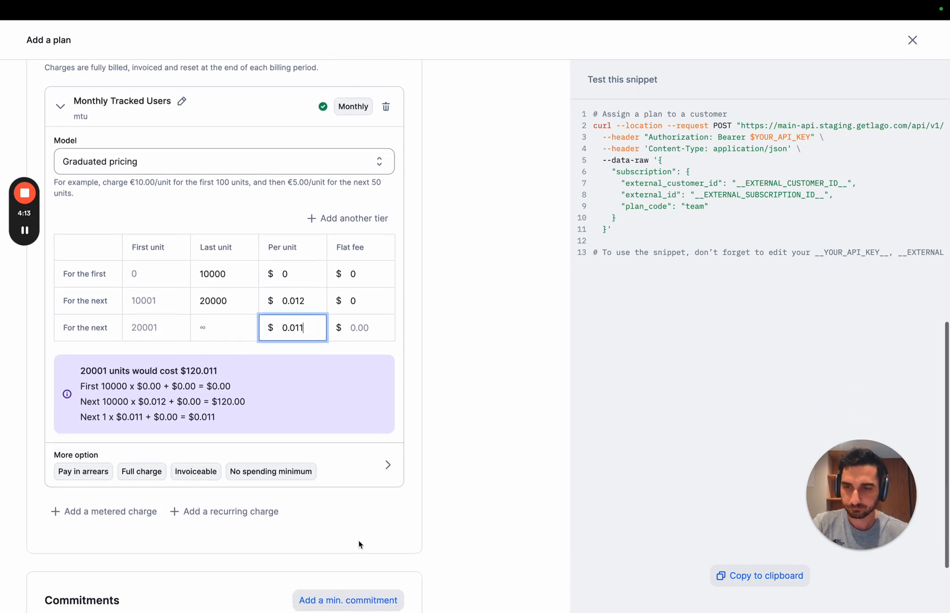
click(328, 469)
scroll(329, 469, down, 1)
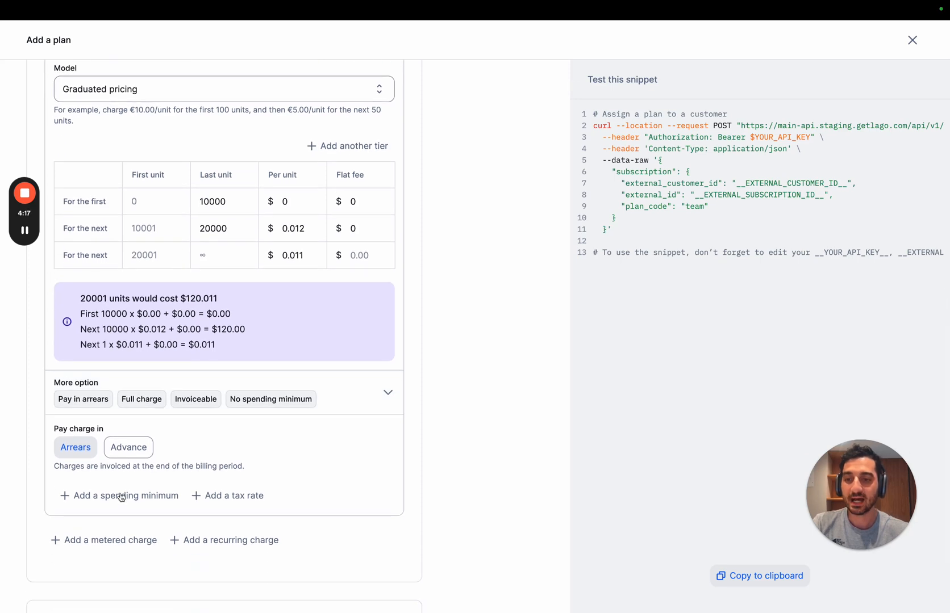
click(372, 401)
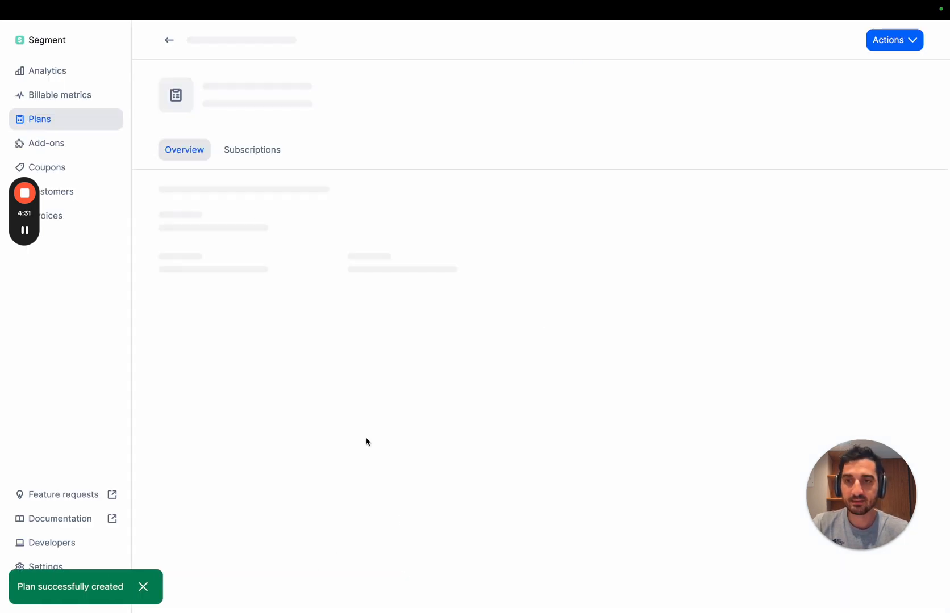
Step: Create a new customer named Hooli, filling in the customer external ID
click(94, 190)
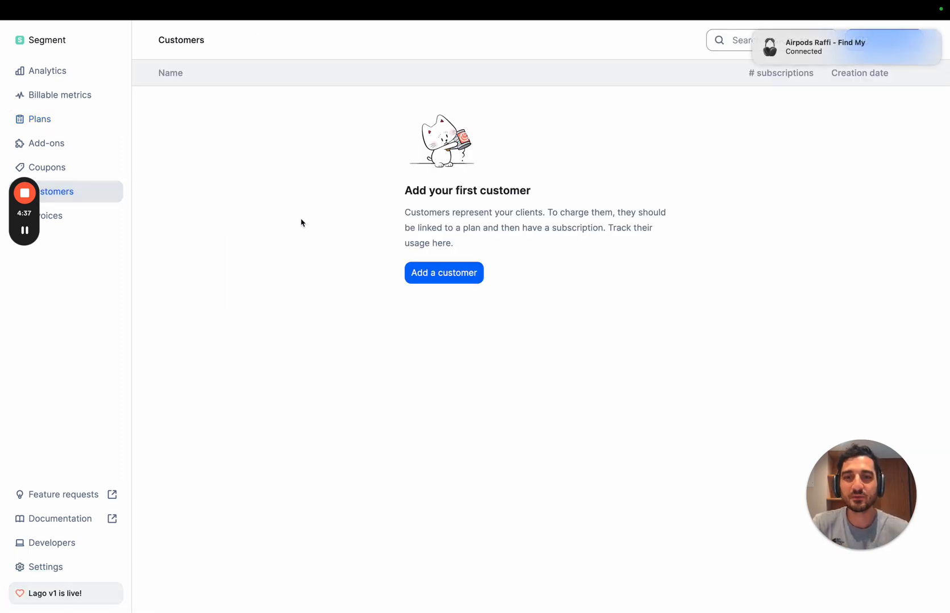
click(755, 31)
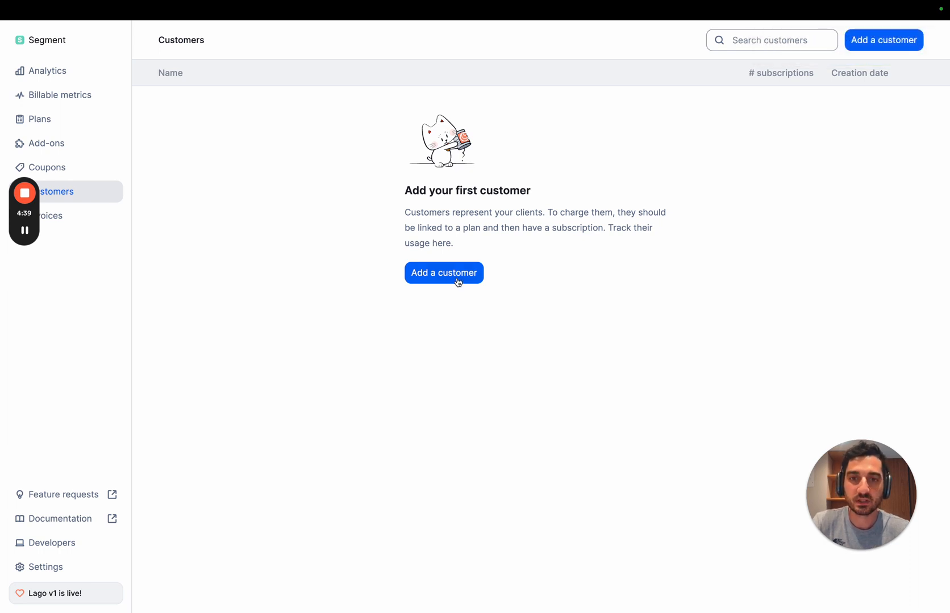
click(458, 280)
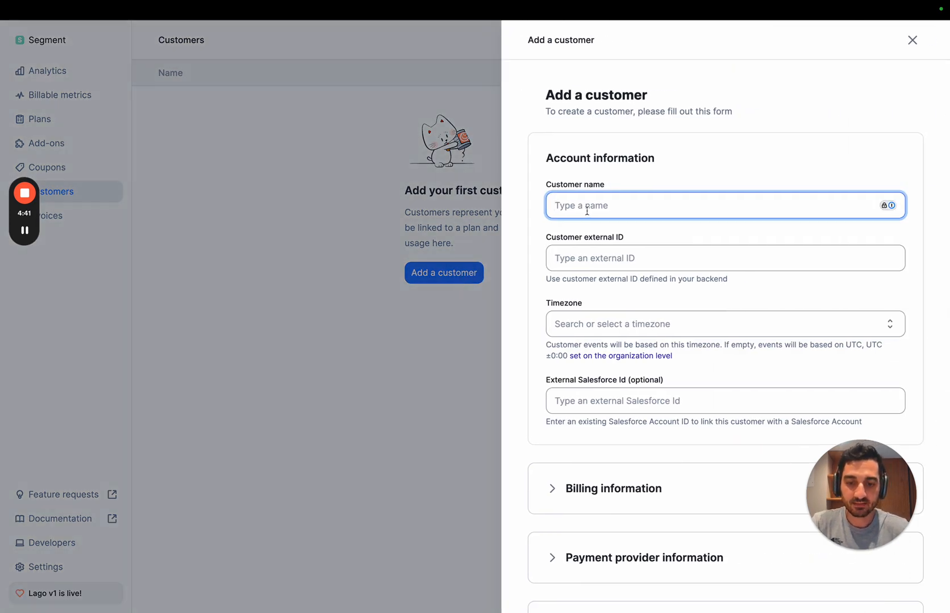
text(Hooli)
key(Tab)
text(hool)
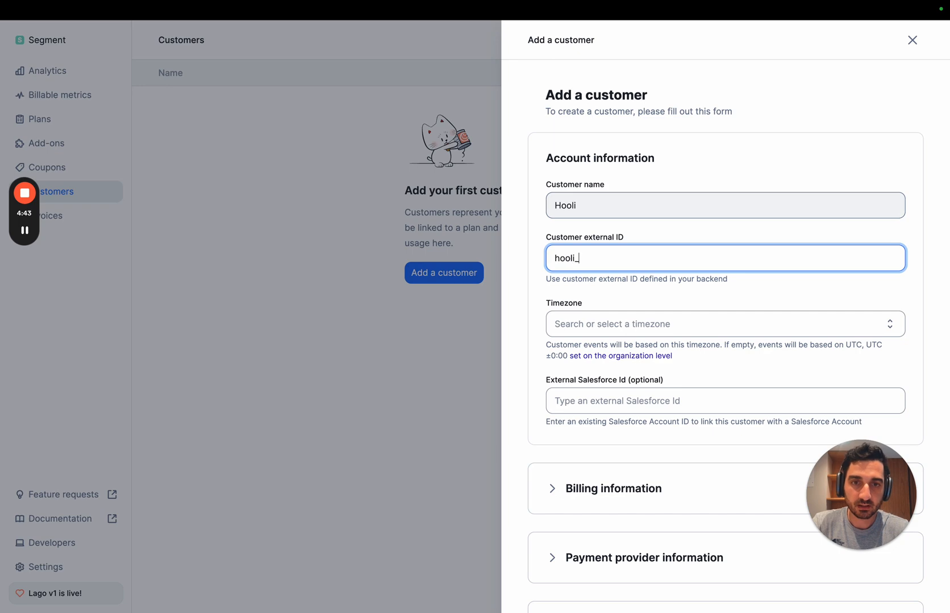
text(i_1234)
scroll(619, 530, down, 3)
click(616, 551)
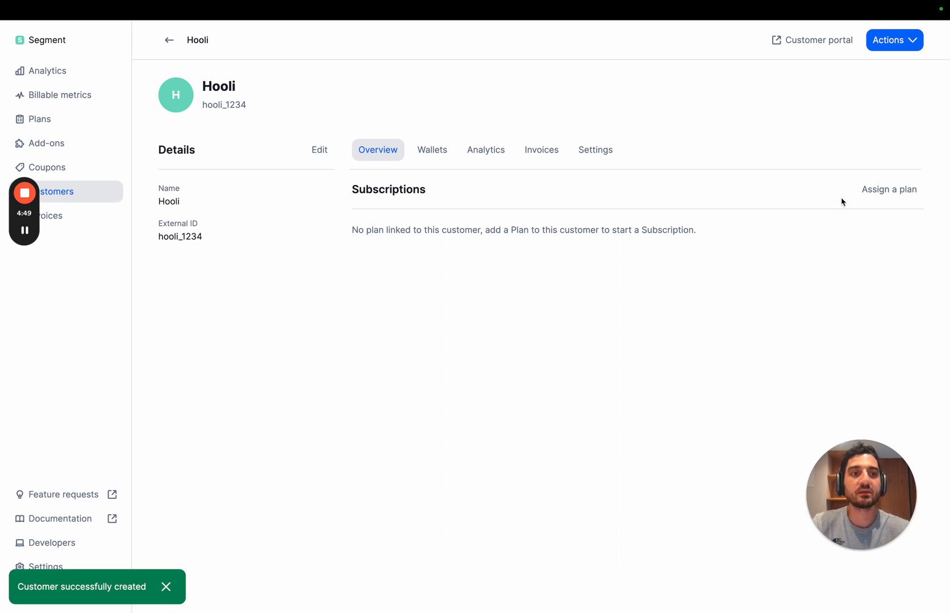
Step: Assign the Team plan to Hooli with billing time set to the subscription date, keeping the existing plan settings and charges
click(869, 190)
click(227, 201)
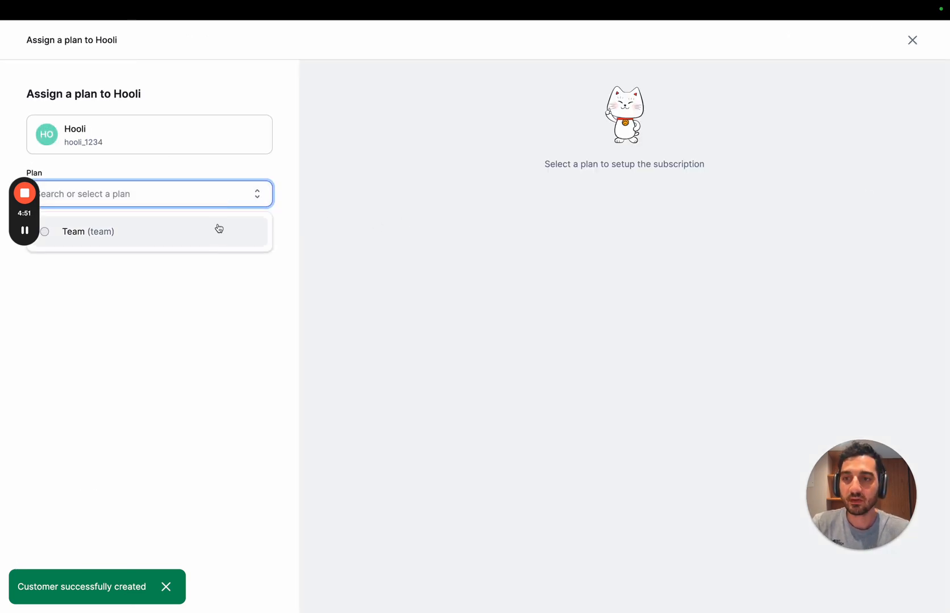
click(219, 228)
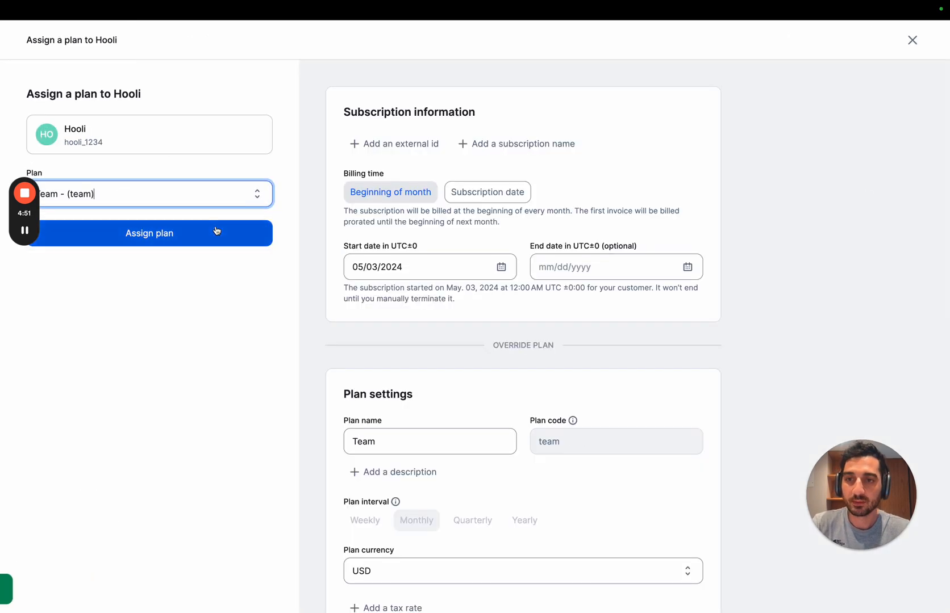
click(474, 200)
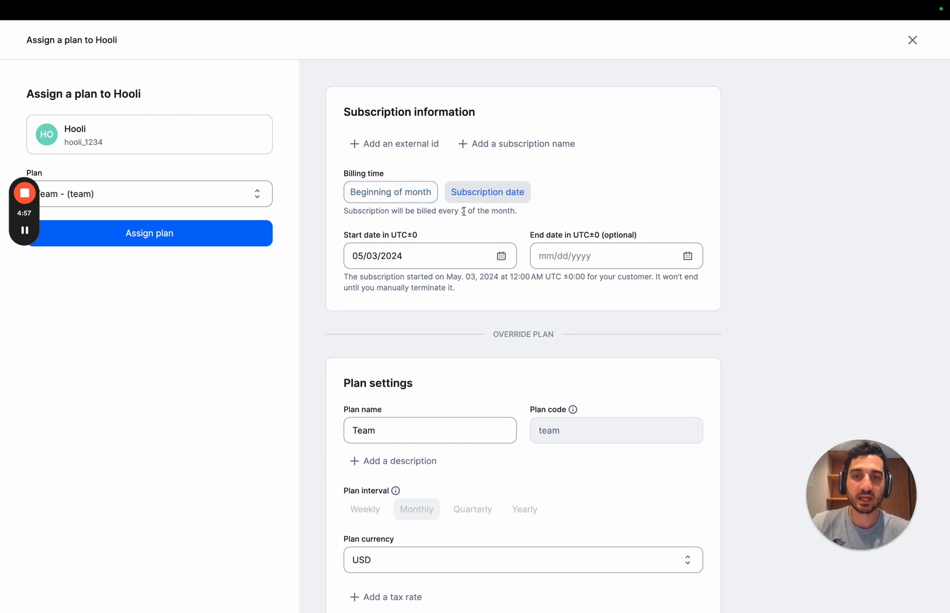
scroll(400, 331, down, 5)
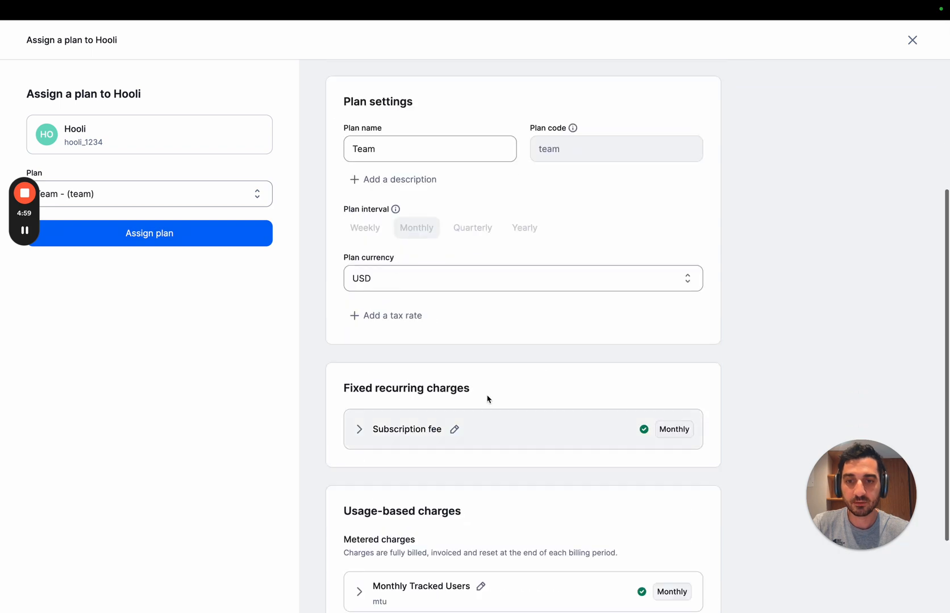
scroll(453, 413, down, 2)
scroll(453, 406, up, 4)
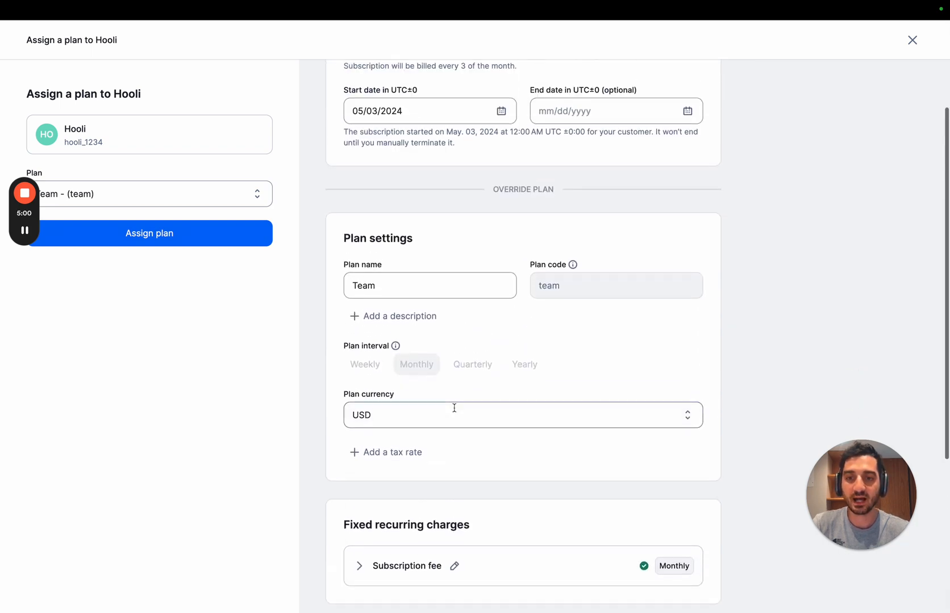
click(223, 239)
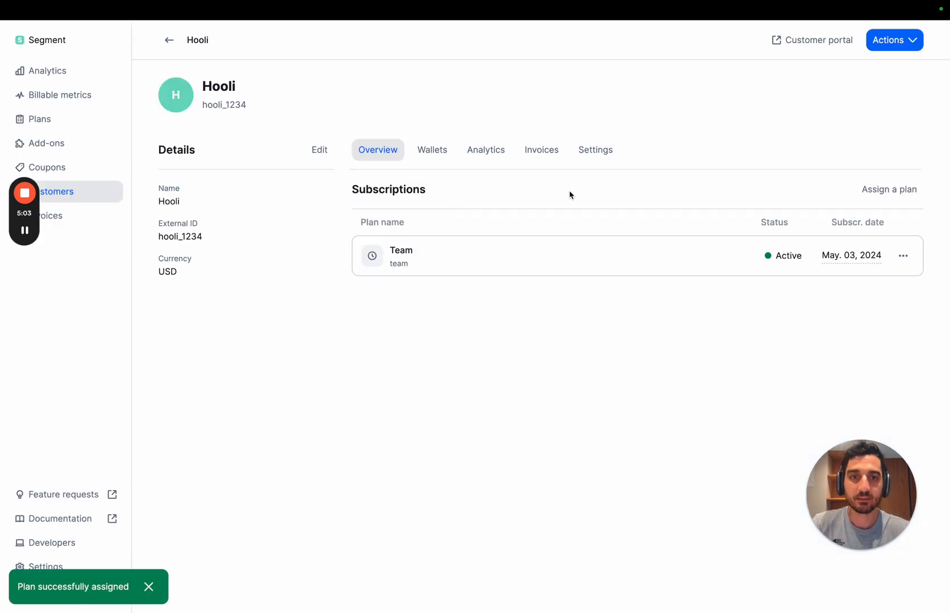
Step: View Hooli's analytics and expand the Team plan's current usage report
click(486, 150)
click(478, 398)
scroll(478, 401, down, 1)
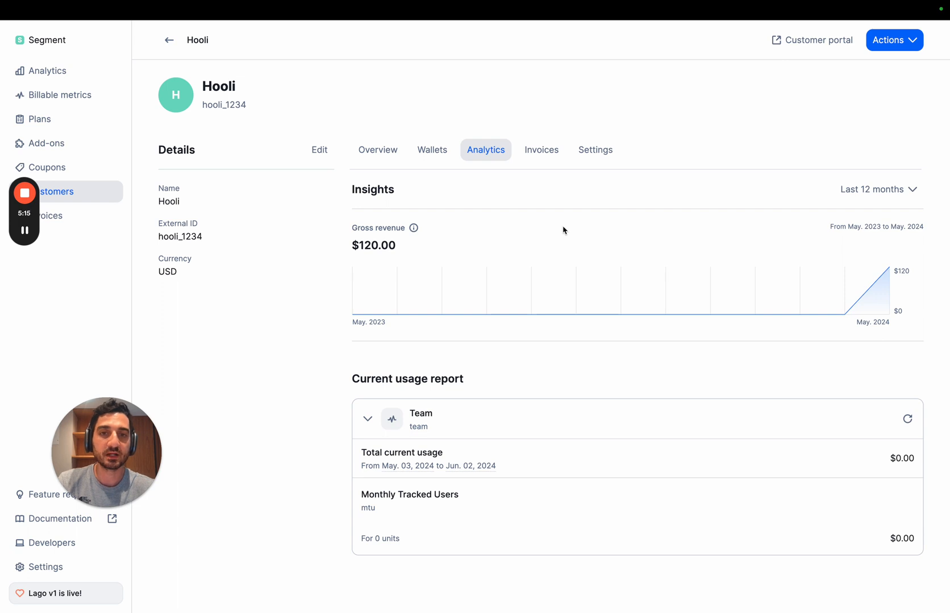
Step: Inspect the fee details on Hooli's pending invoice, and reopen the customer's Team usage report
click(540, 155)
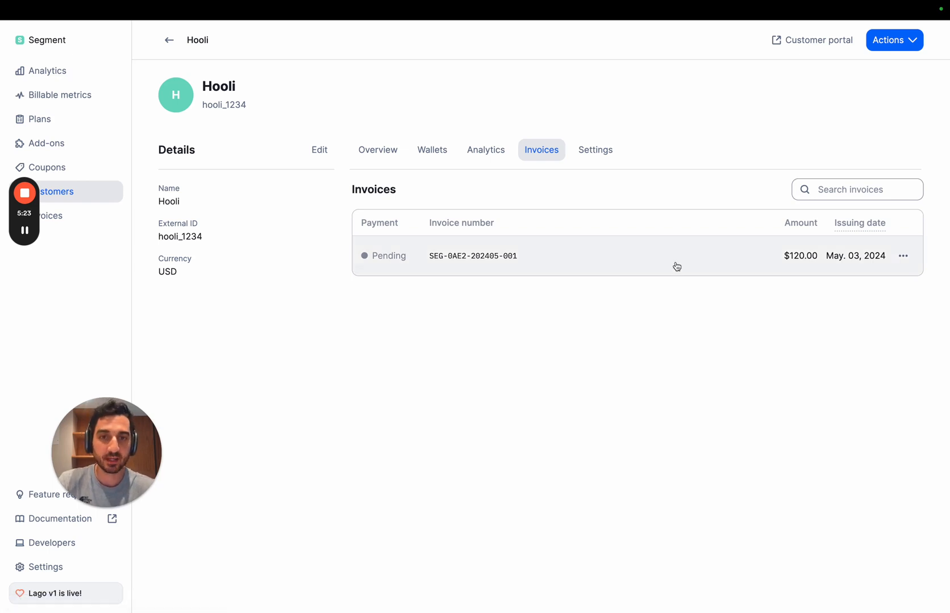
click(694, 263)
scroll(575, 288, down, 2)
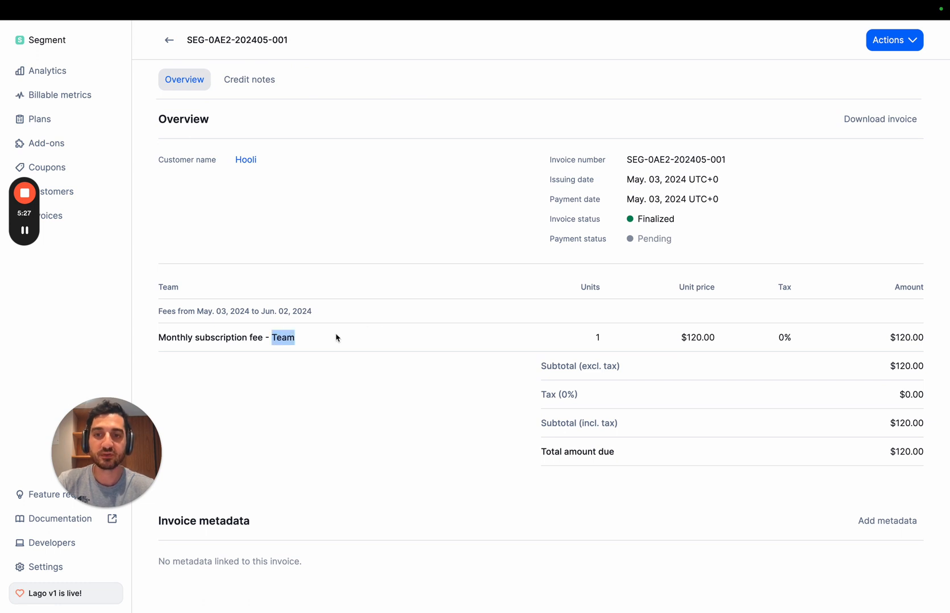
scroll(388, 324, left, 5)
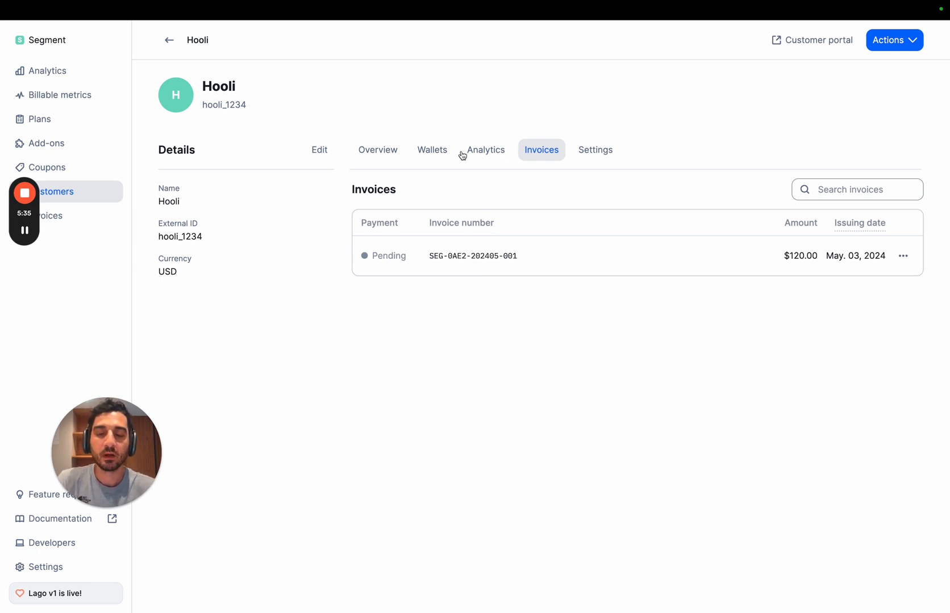
click(483, 149)
click(485, 412)
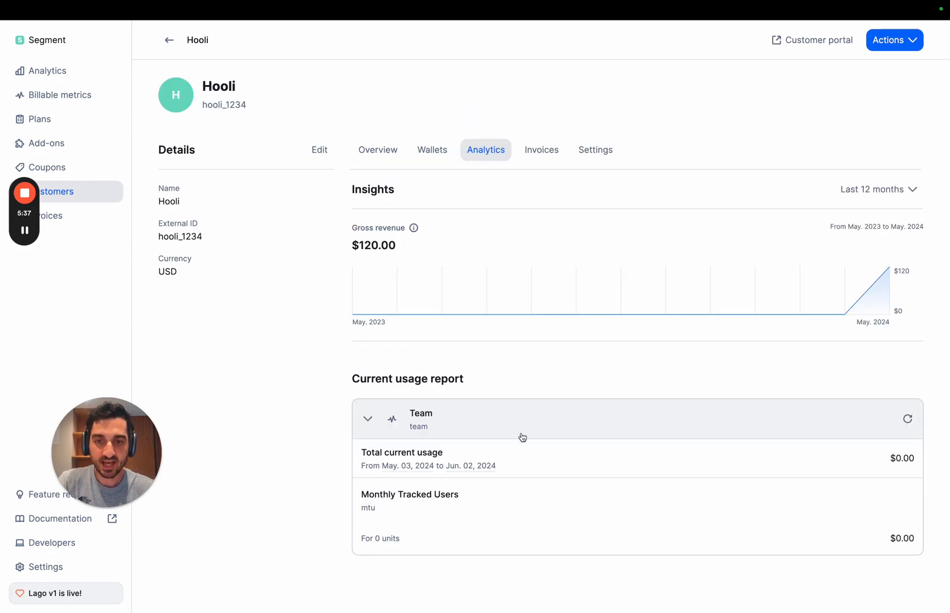
Step: Switch to Postman, send an mtu usage event for Hooli with user_id user_1, and check the usage report back in Lago
key(ctrl+Right)
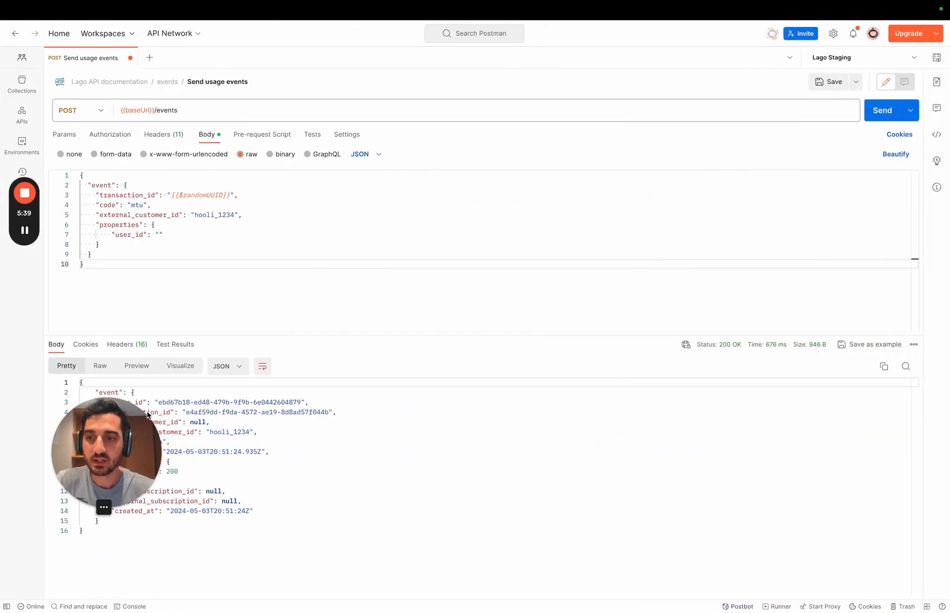
drag(147, 416, 858, 409)
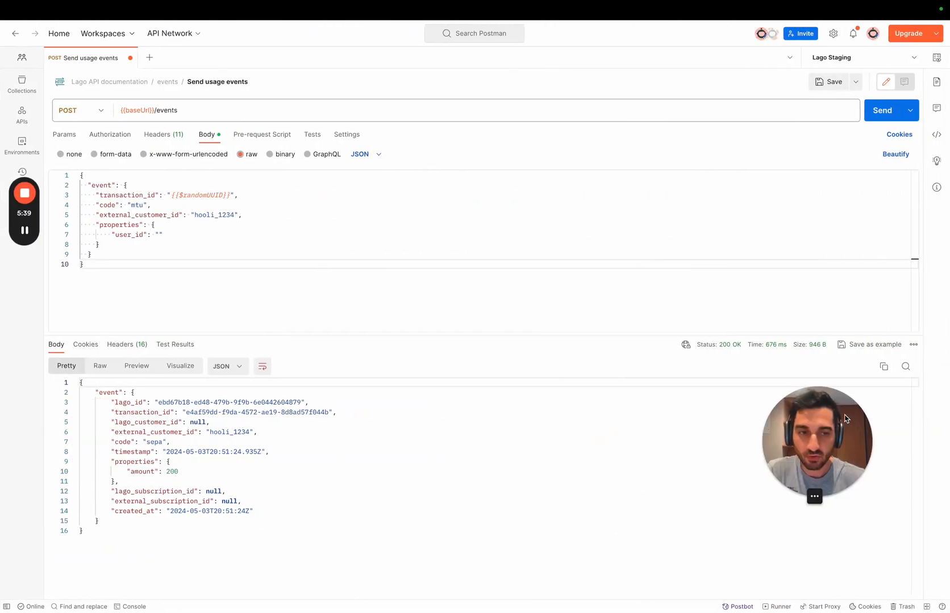
click(108, 205)
click(151, 206)
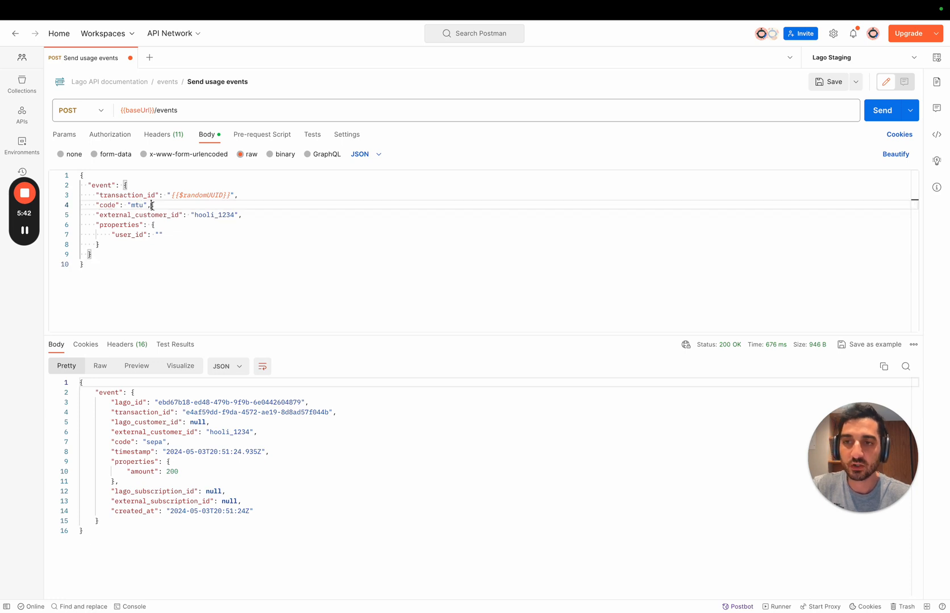
click(159, 235)
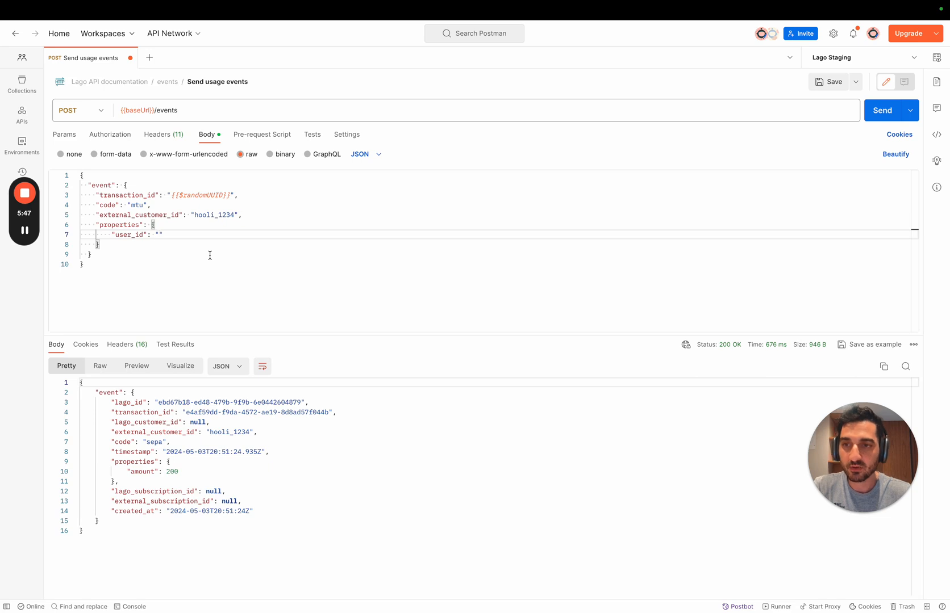
text(user)
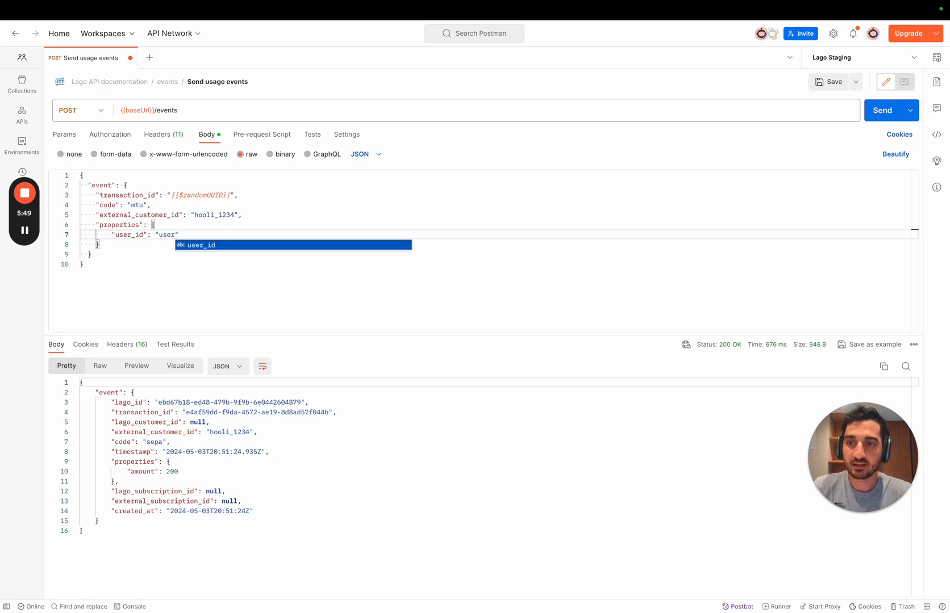
text(_1)
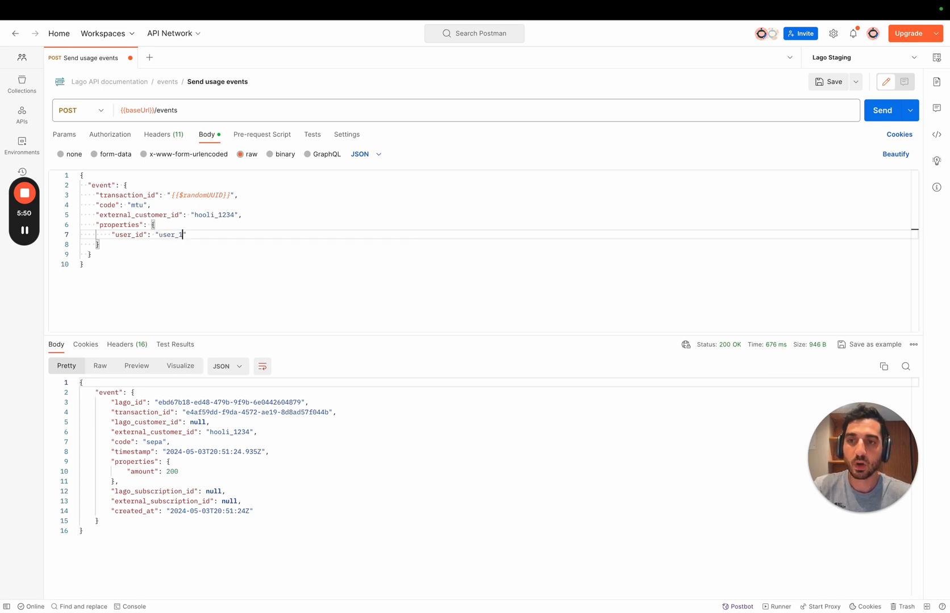
click(244, 276)
click(882, 117)
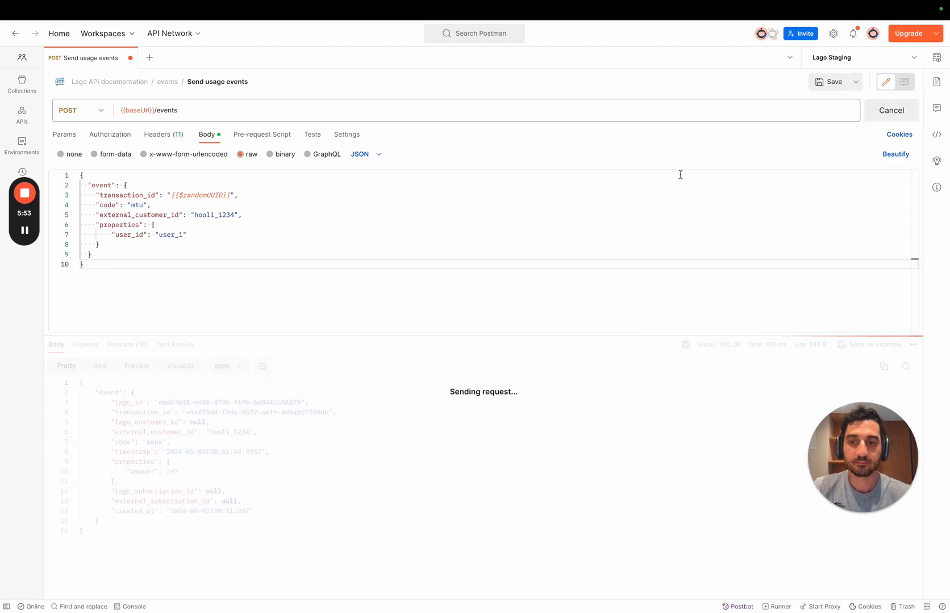
key(ctrl+Left)
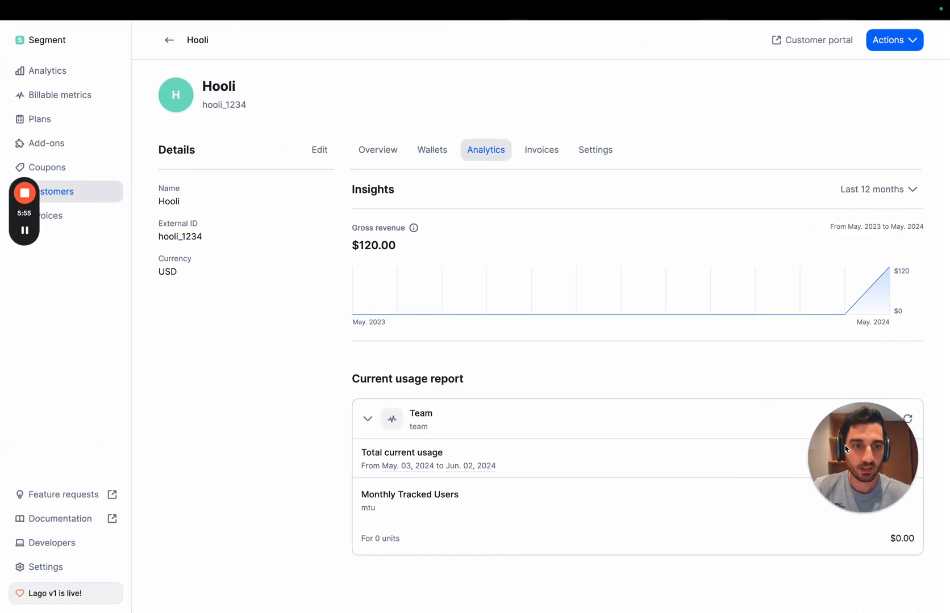
drag(837, 448, 133, 427)
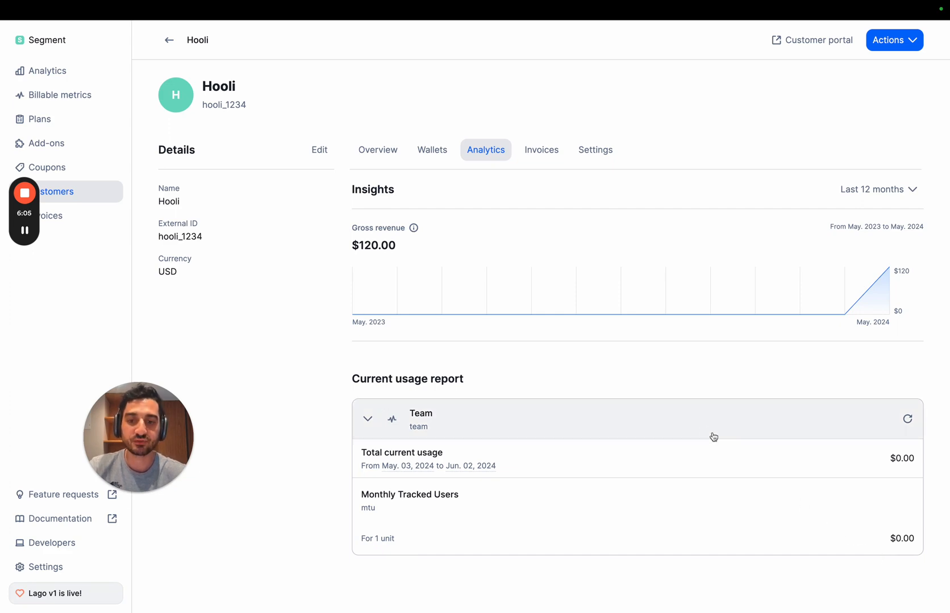
Step: Switch to Postman and send another mtu event for Hooli with user_id user_2
key(ctrl+Right)
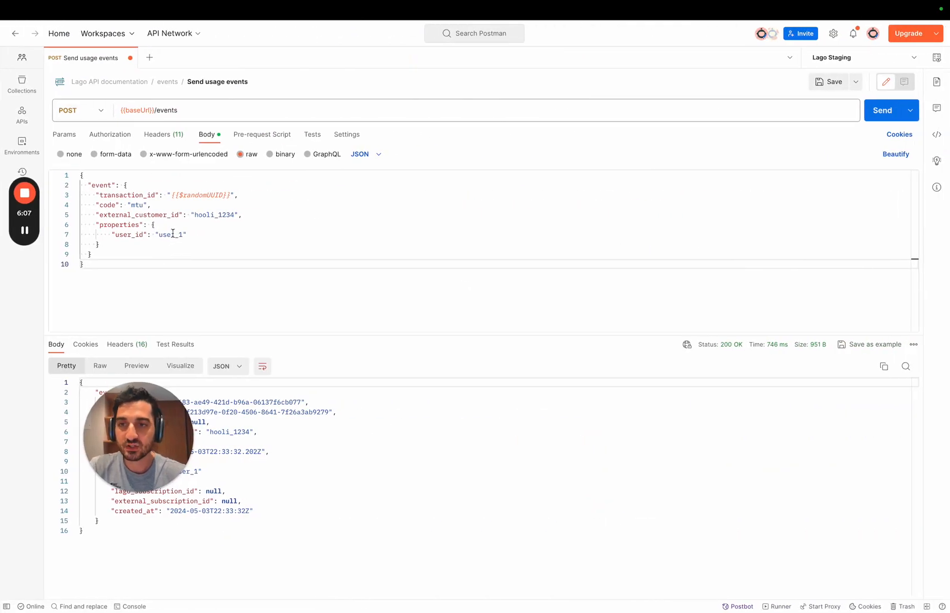
click(222, 229)
double_click(183, 234)
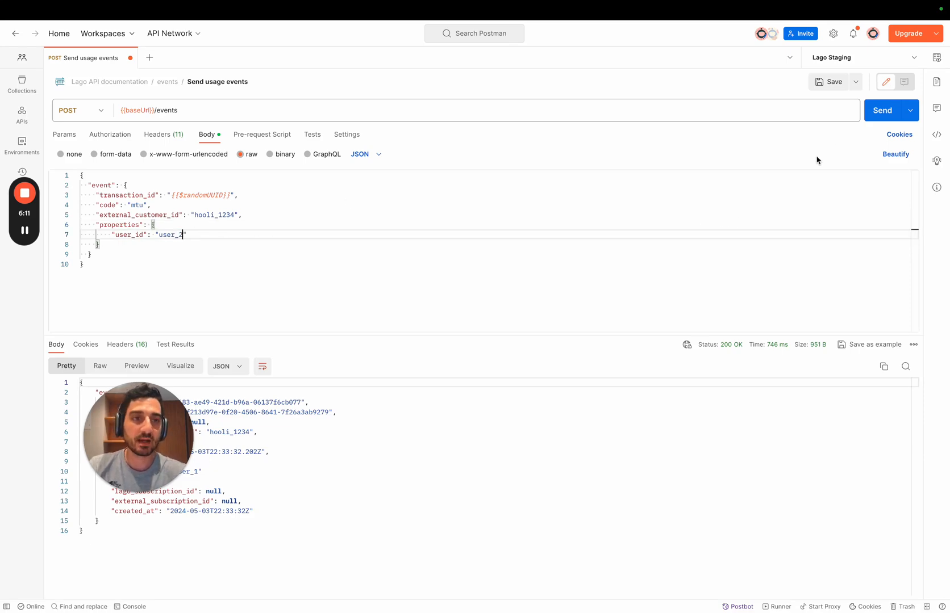
text(user_2)
click(880, 110)
Step: Switch back to Lago and reload the Team usage report to check the Monthly Tracked Users units
key(ctrl+Left)
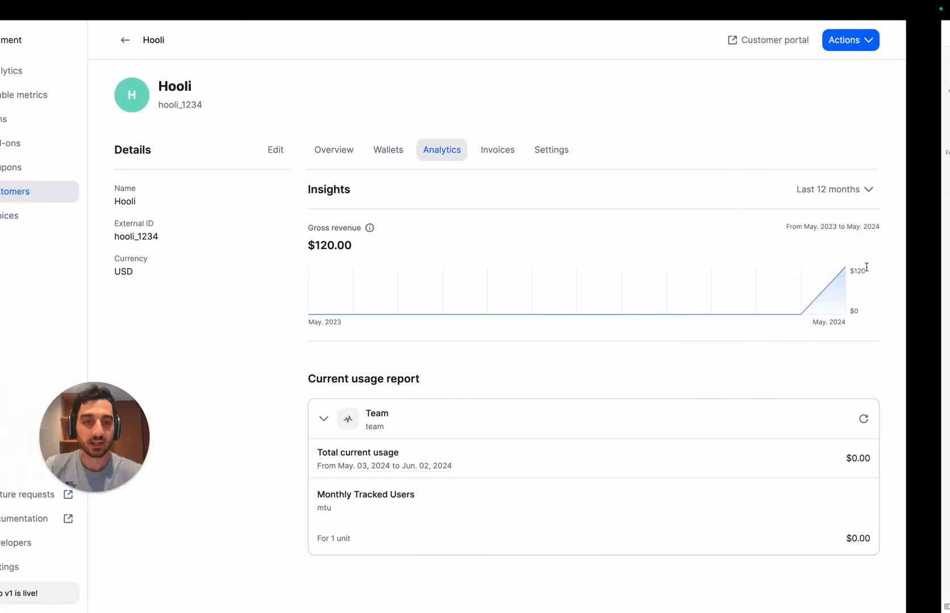
click(907, 419)
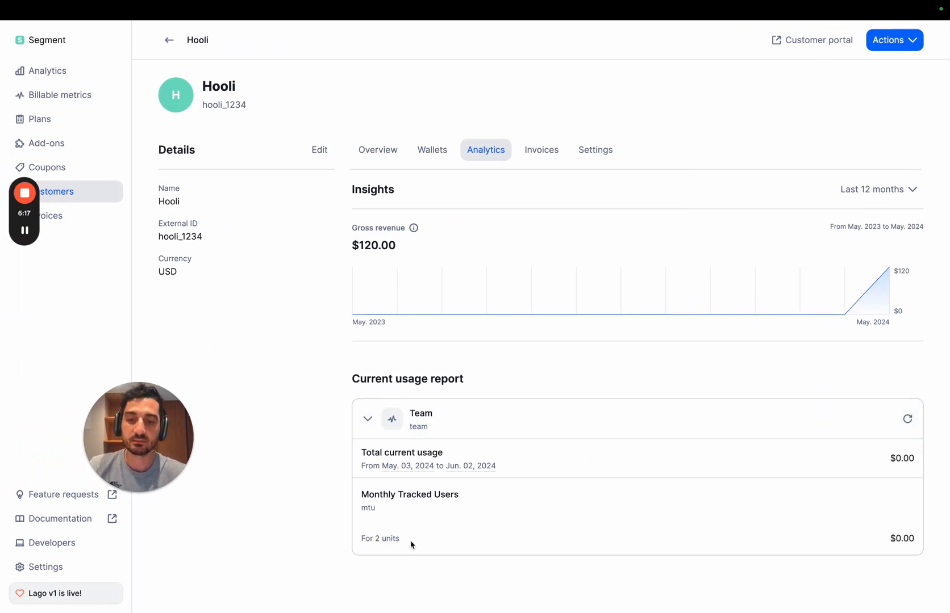
drag(362, 540, 412, 543)
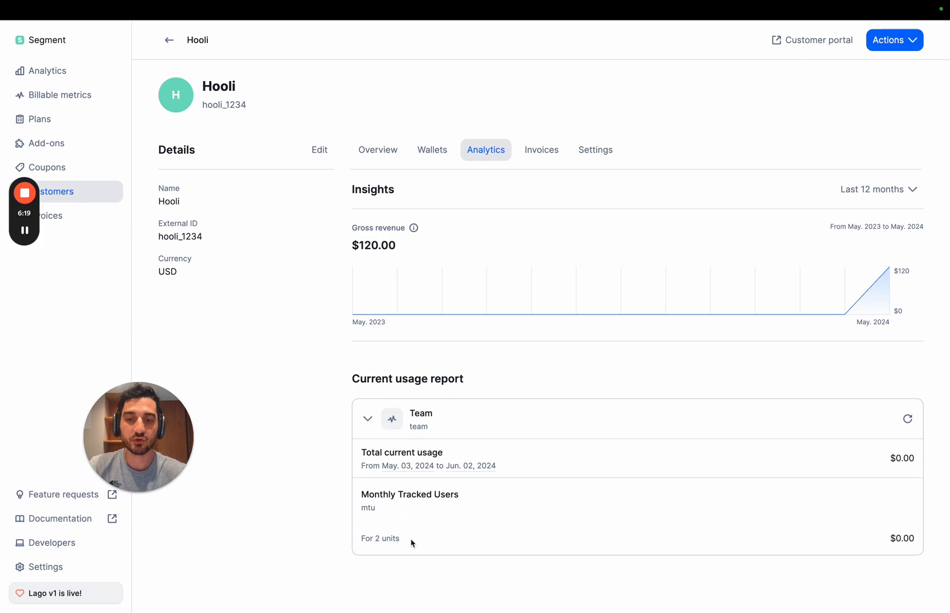
Step: Switch to Postman and resend the same mtu event with user_id user_2 as a duplicate
key(ctrl+Right)
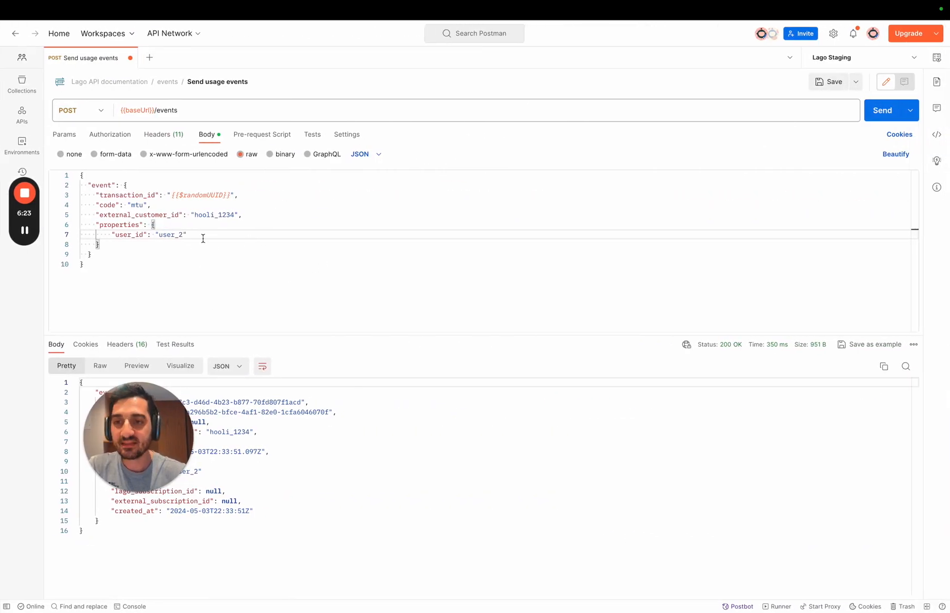
double_click(127, 235)
click(233, 236)
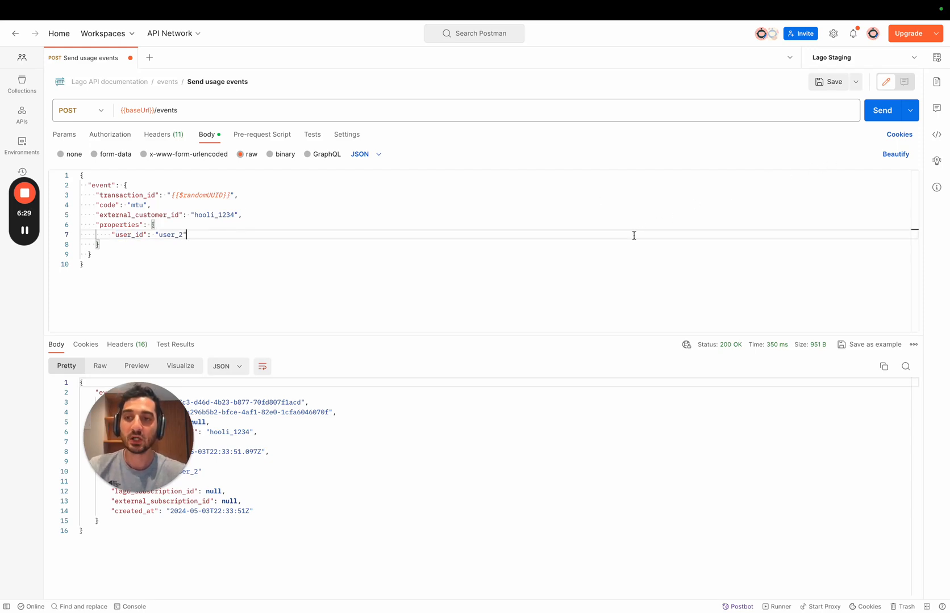
click(884, 114)
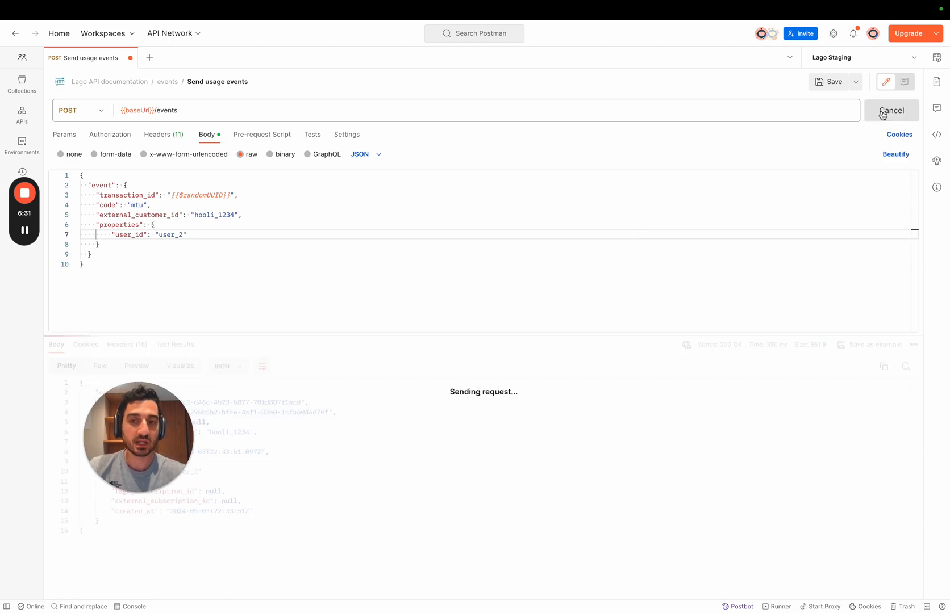
drag(187, 441, 926, 149)
Step: Return to Lago, reload Hooli's usage report, and collapse and re-expand the Team section to check how the duplicate event counts
key(ctrl+Left)
click(907, 421)
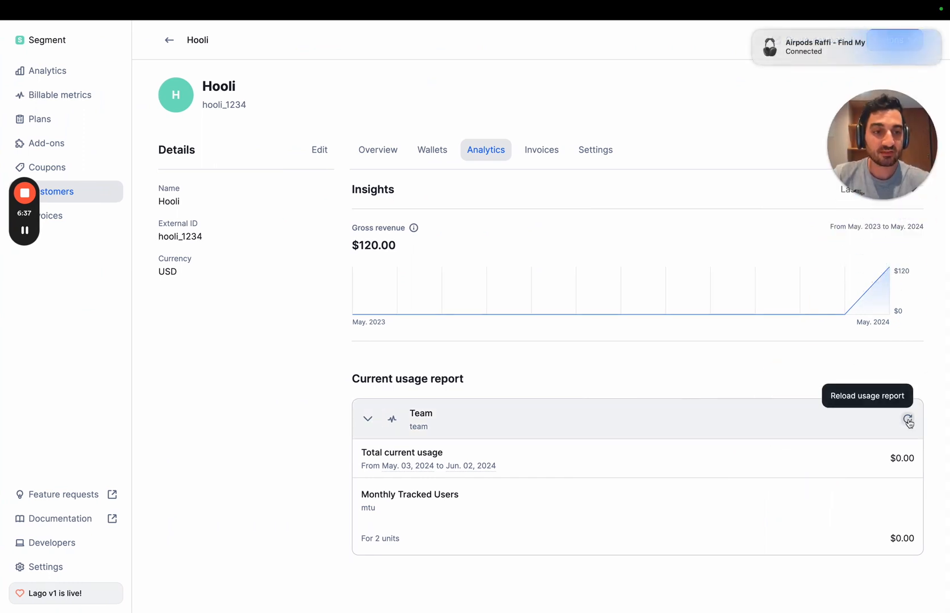
click(754, 32)
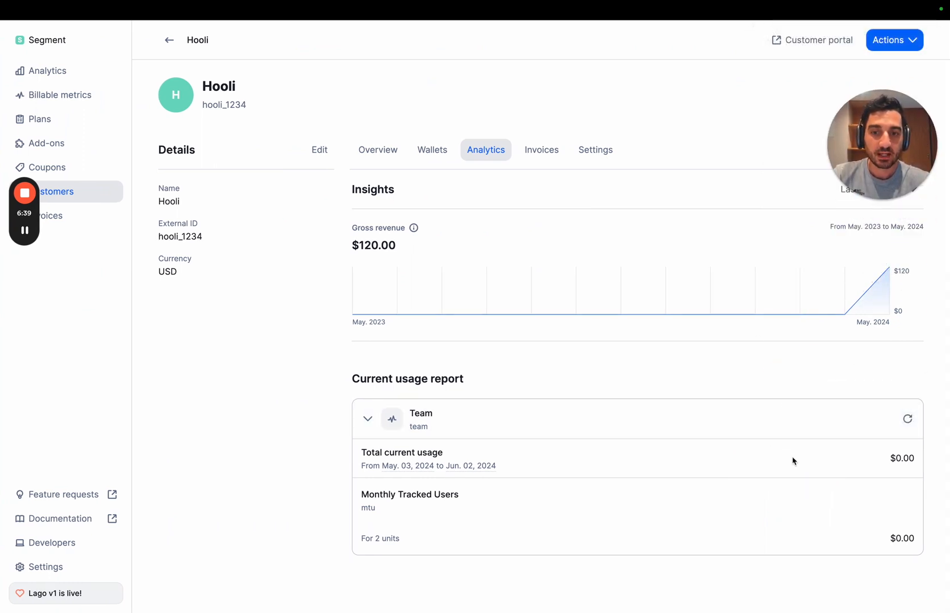
click(728, 414)
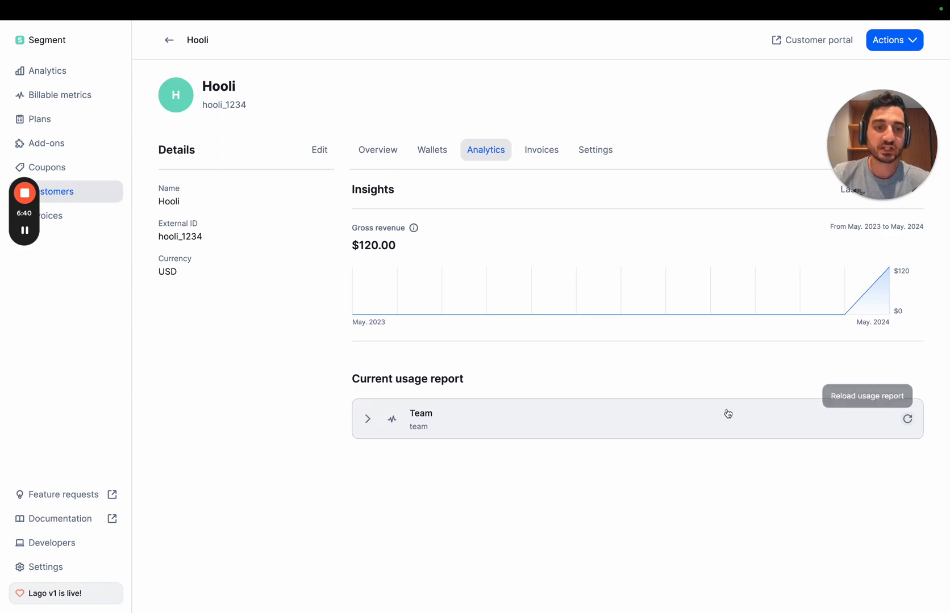
click(765, 429)
Step: Switch to Postman and send an mtu event for Hooli with user_id user_3
key(ctrl+Right)
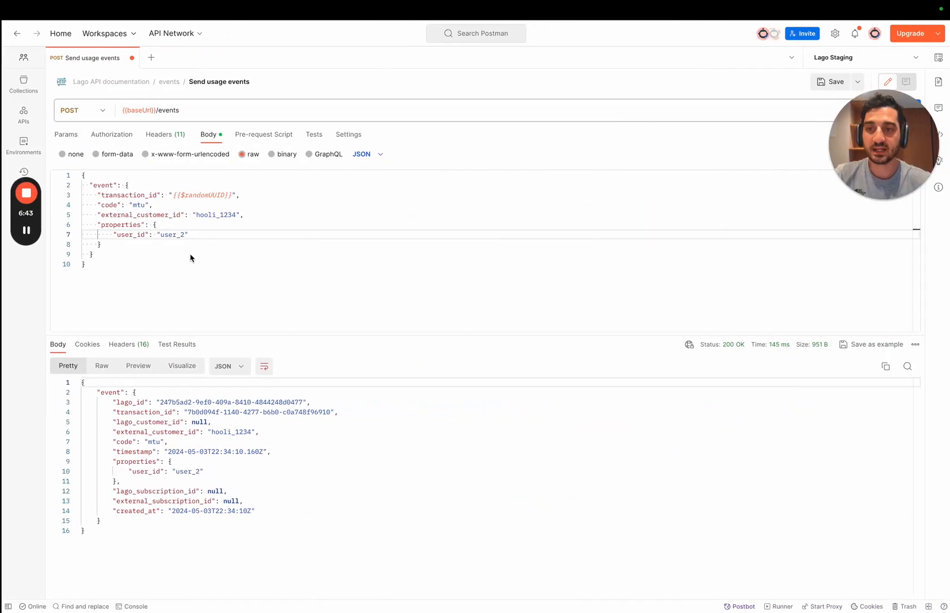
double_click(138, 235)
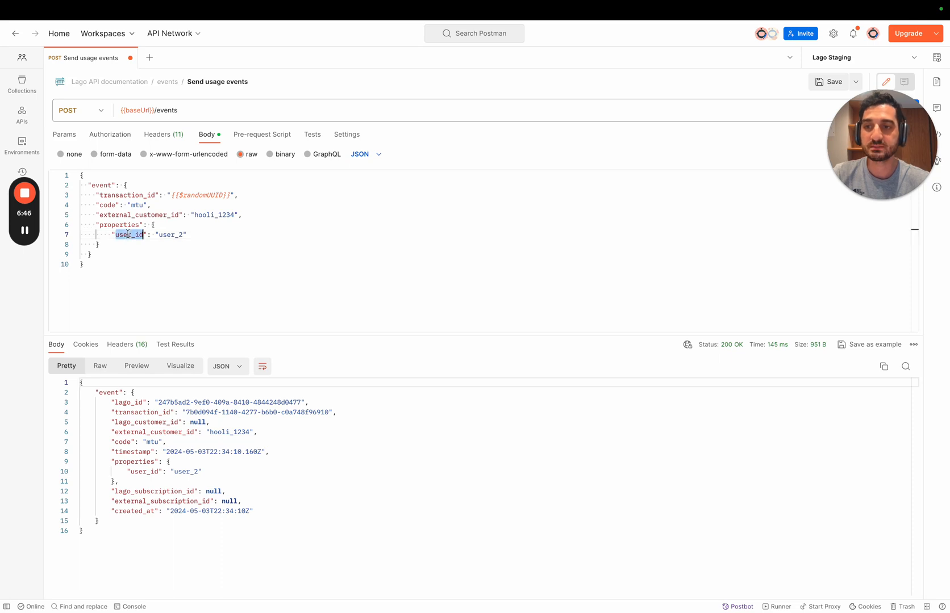
double_click(177, 235)
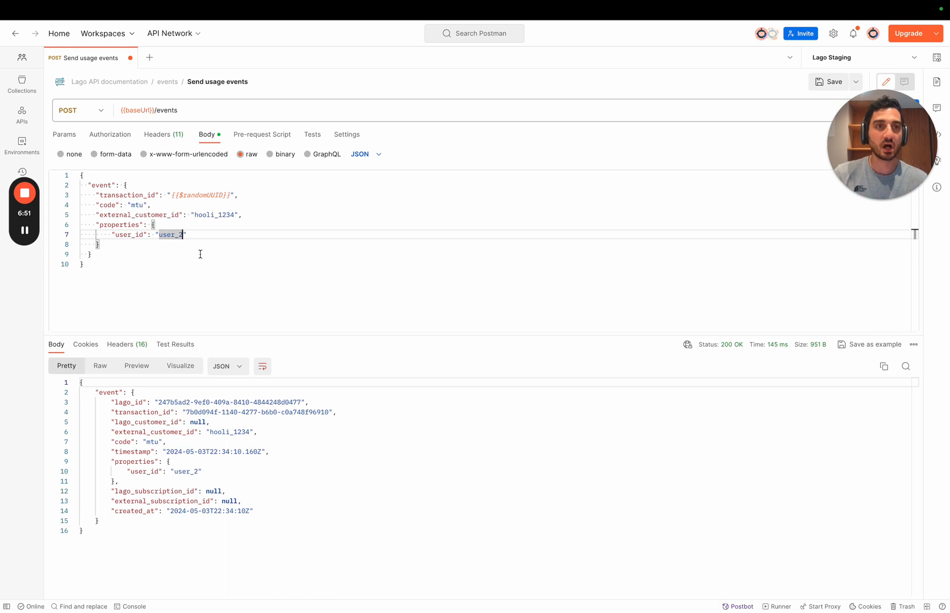
text(user_3)
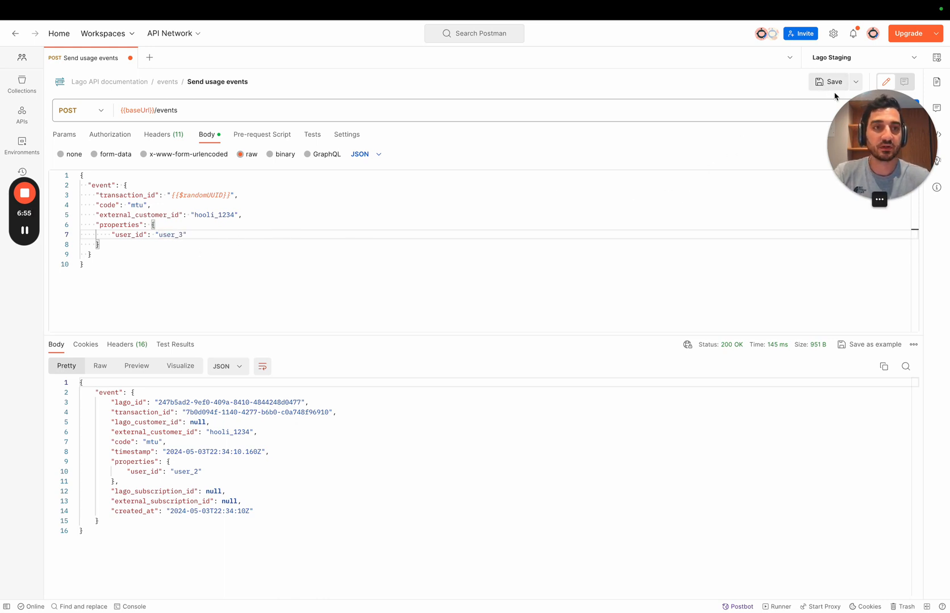
click(878, 112)
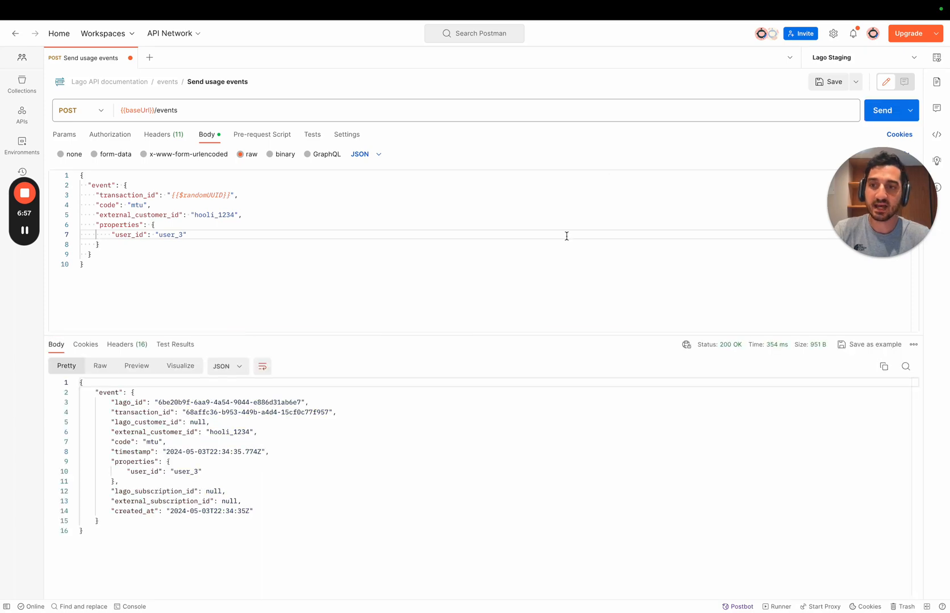
double_click(181, 472)
Step: Go back to Lago and reload the Team usage report to check the units after the user_3 event
key(ctrl+Left)
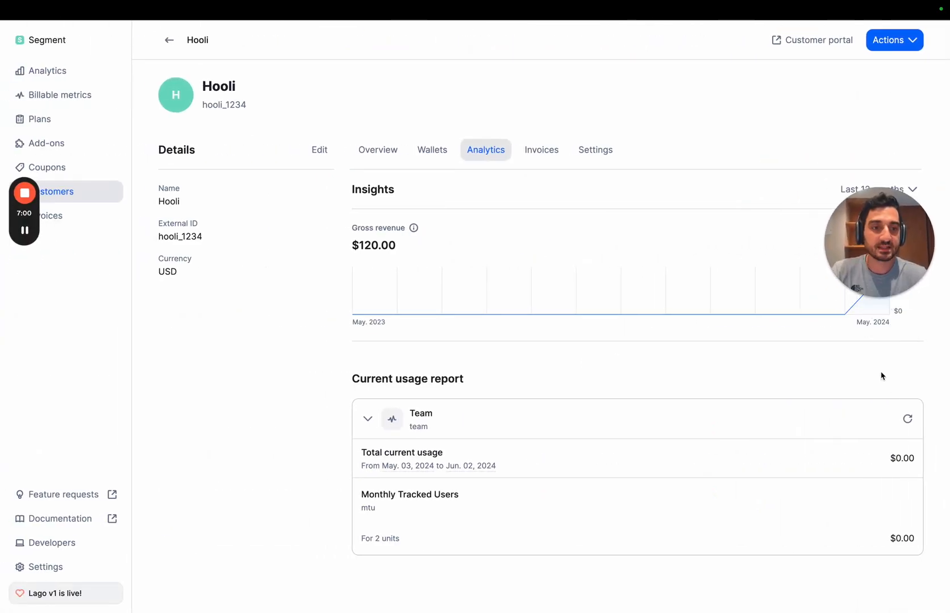
click(900, 421)
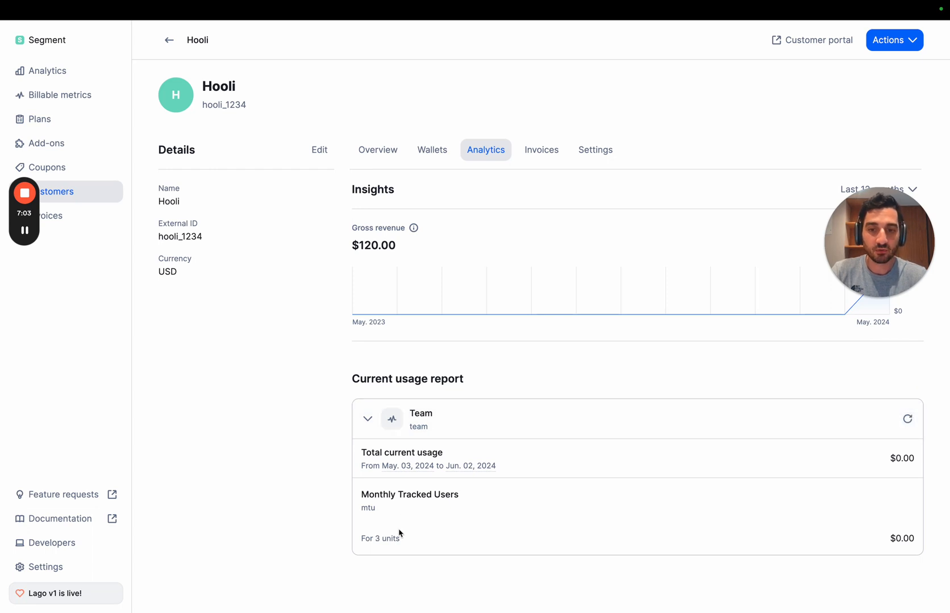
drag(373, 539, 413, 541)
click(414, 540)
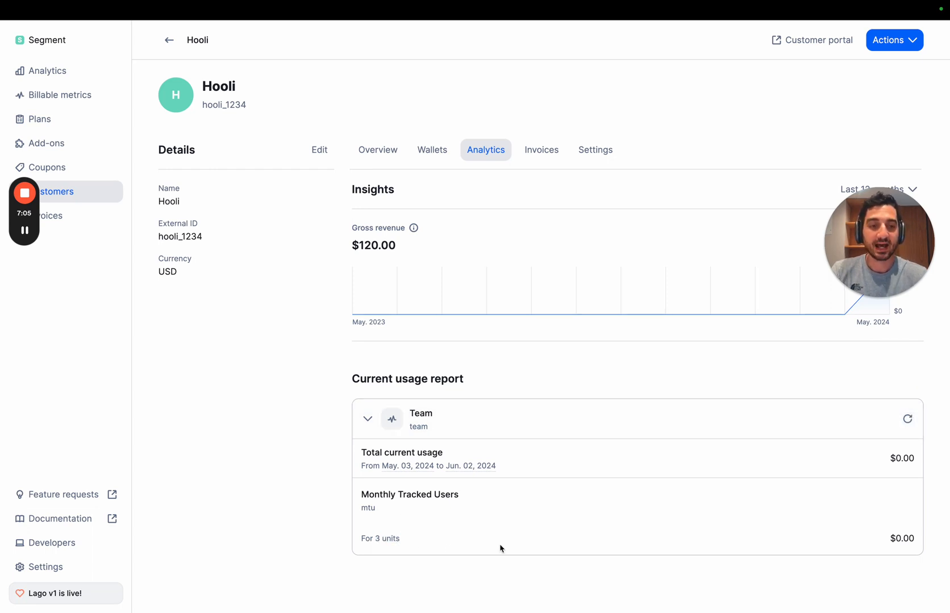